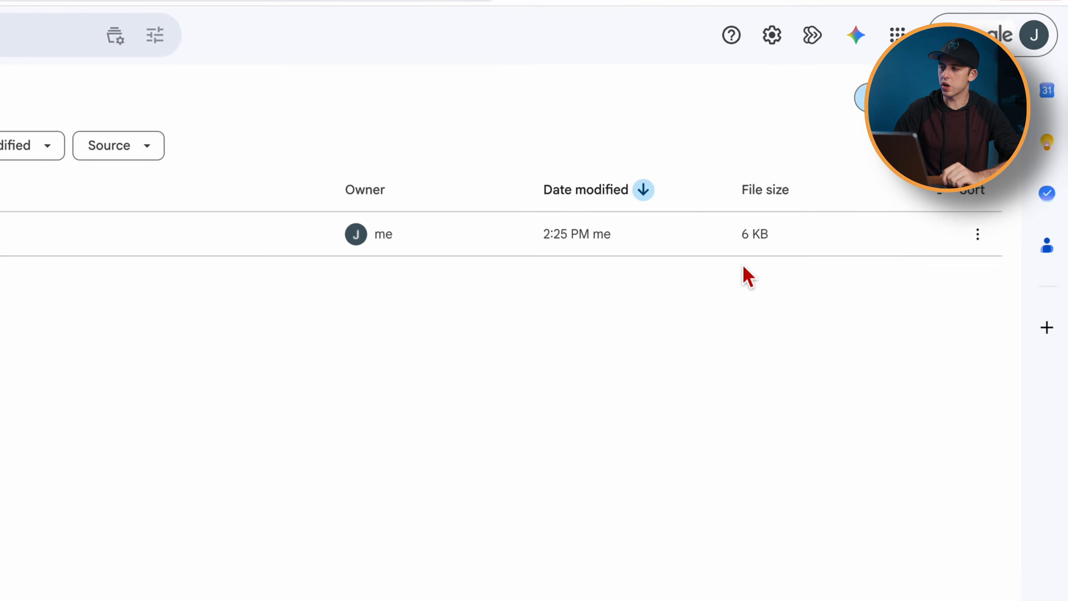
- Install the SuperSpeedramp.DRFX template bundle from the Downloads folder into DaVinci Resolve's Effects Library
{"action": "left_click", "coordinate": [816, 1]}
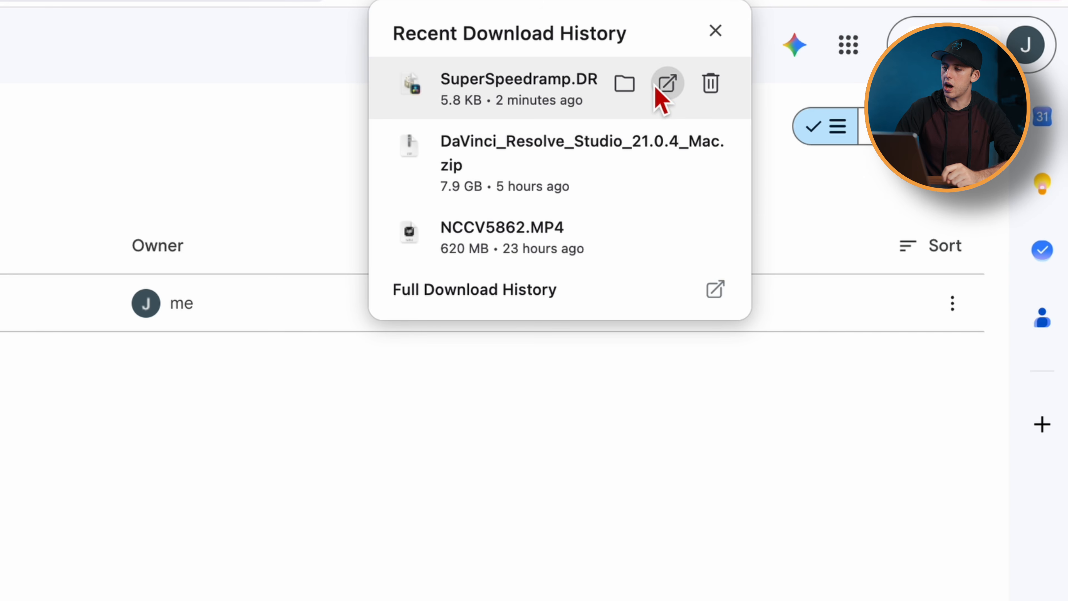
{"action": "left_click", "coordinate": [656, 89]}
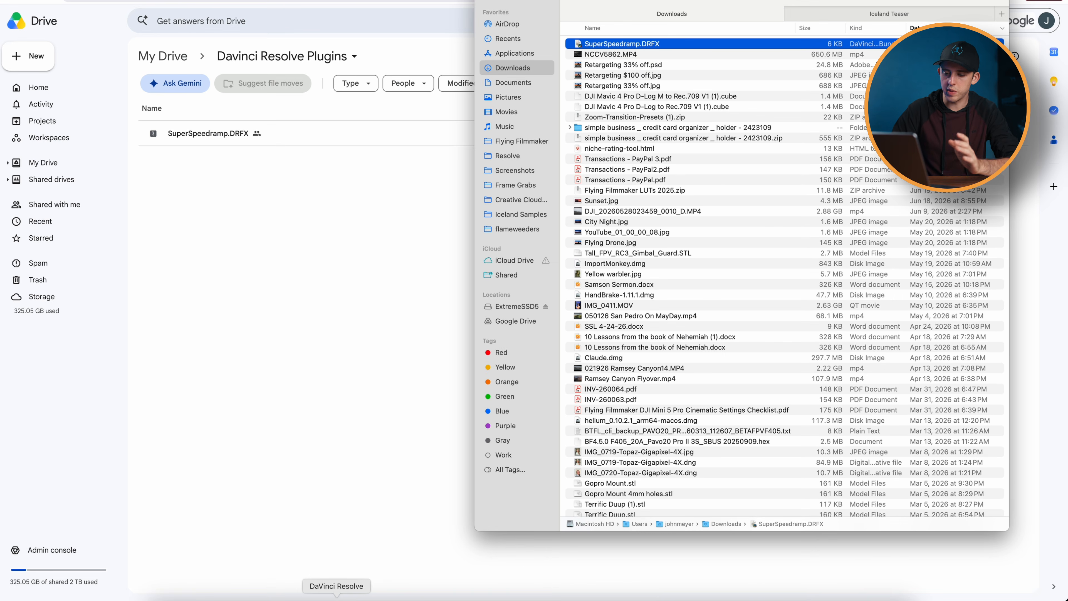
{"action": "left_click", "coordinate": [336, 595]}
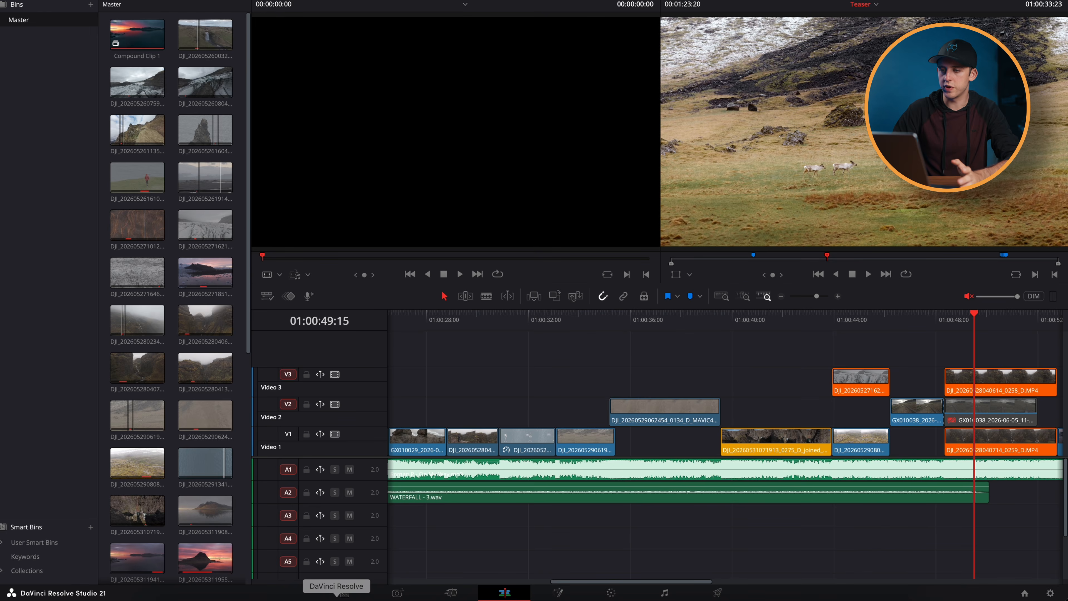
{"action": "left_click", "coordinate": [160, 597]}
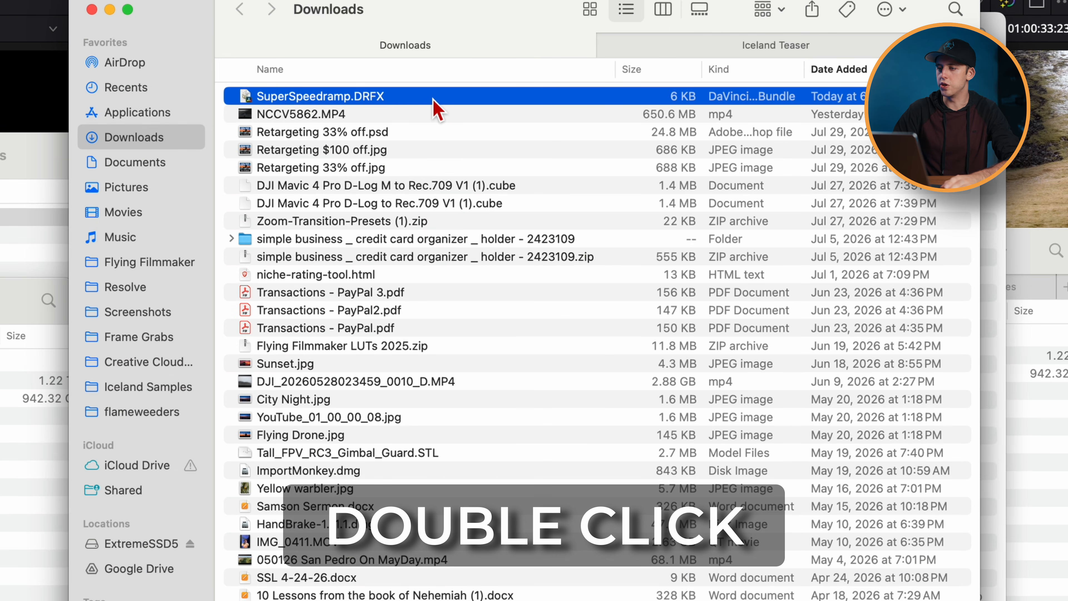
{"action": "double_click", "coordinate": [436, 105]}
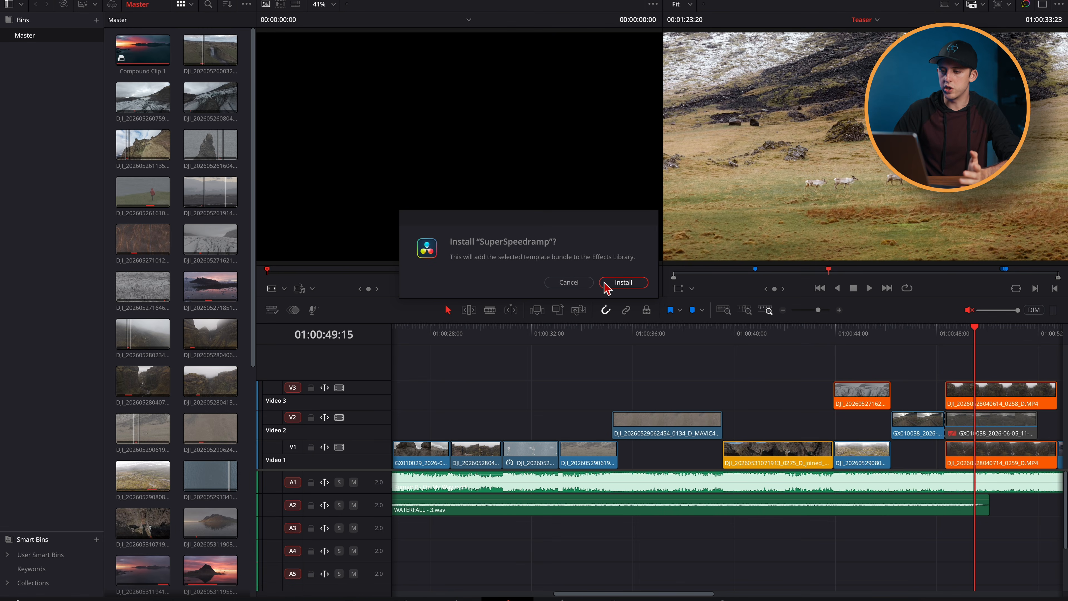
{"action": "left_click", "coordinate": [627, 284]}
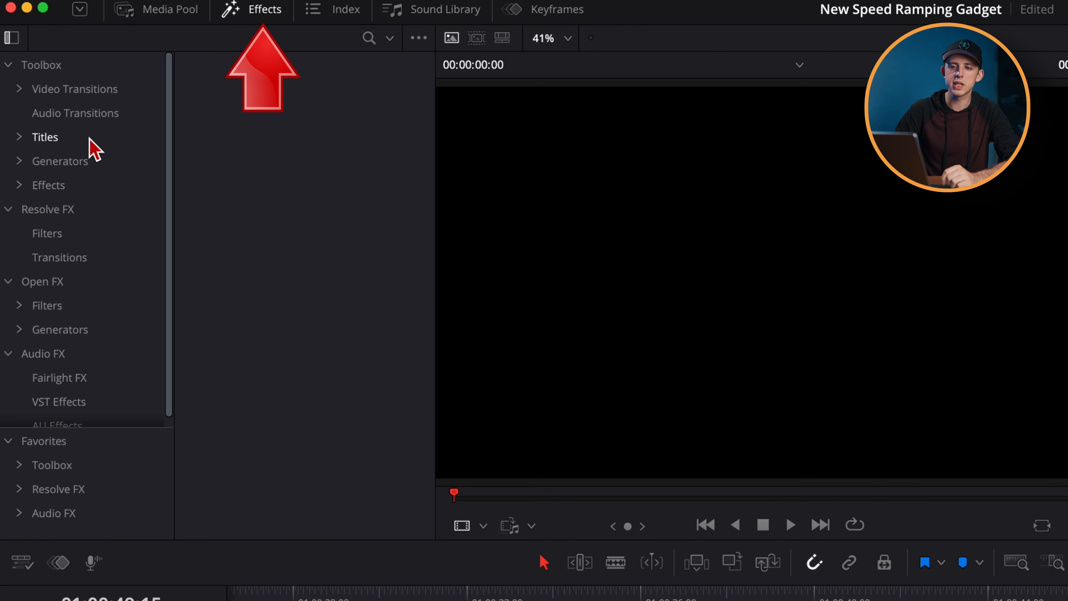
- Browse the Toolbox's Effects category down to the Flying Filmmaker group
{"action": "left_click", "coordinate": [26, 189]}
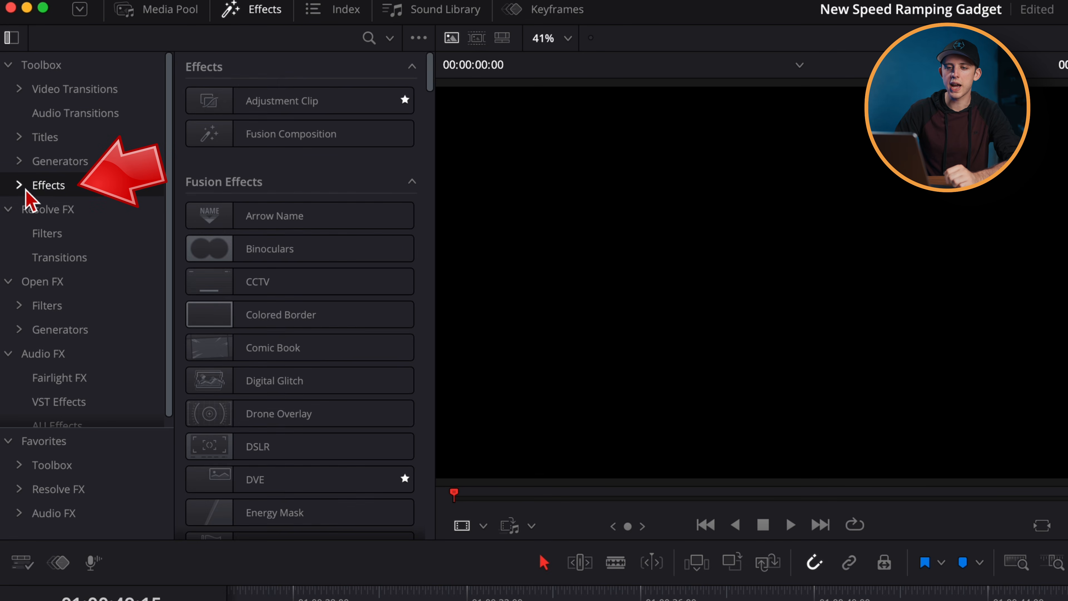
{"action": "scroll", "coordinate": [286, 465], "scroll_direction": "down", "scroll_amount": 20}
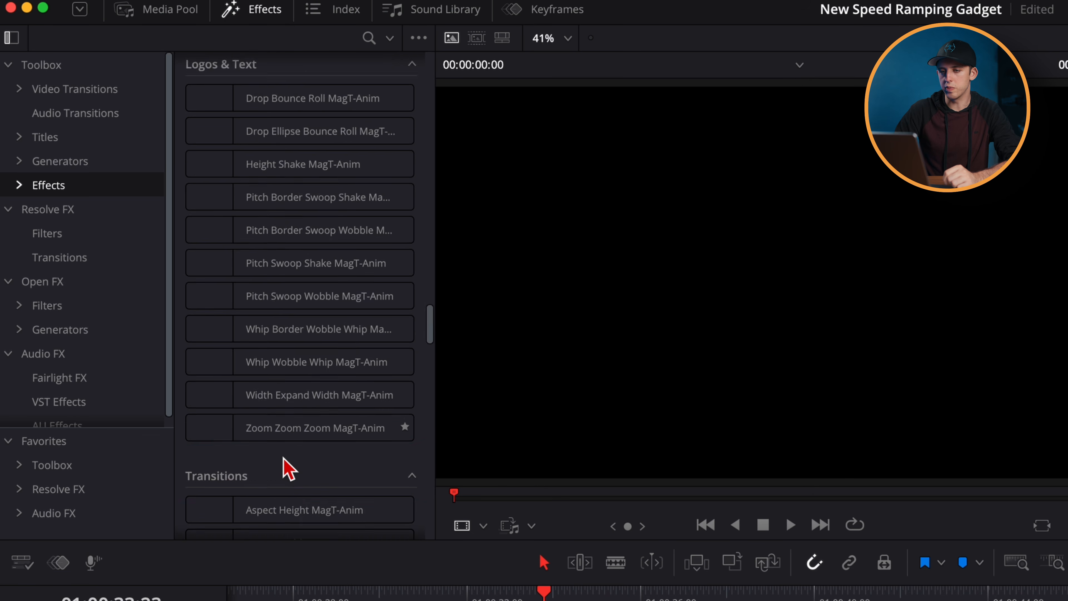
{"action": "scroll", "coordinate": [286, 465], "scroll_direction": "down", "scroll_amount": 15}
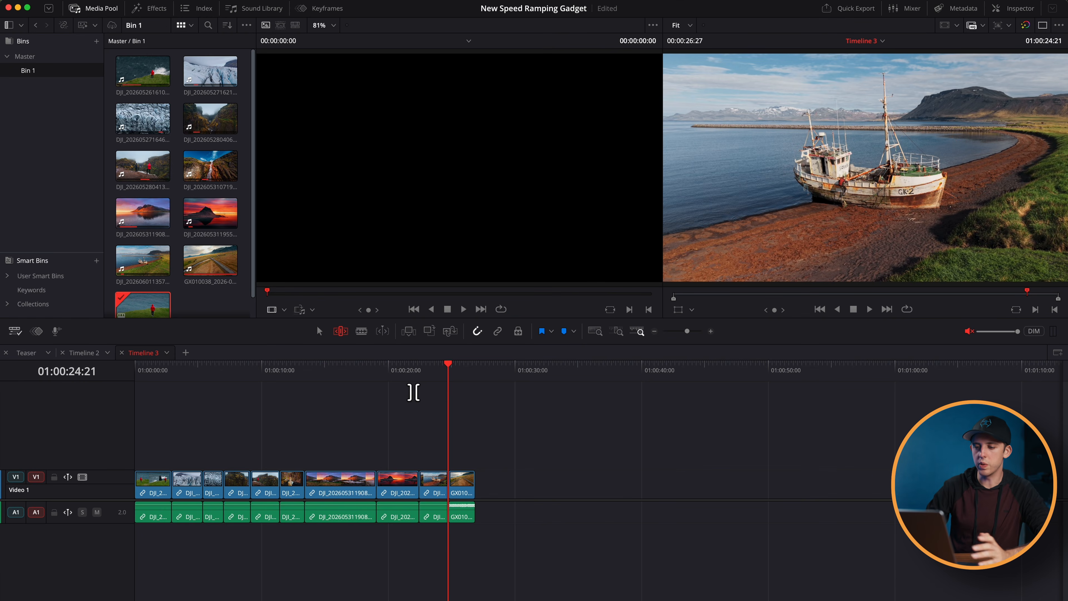
{"action": "left_click_drag", "start_coordinate": [379, 373], "coordinate": [225, 373]}
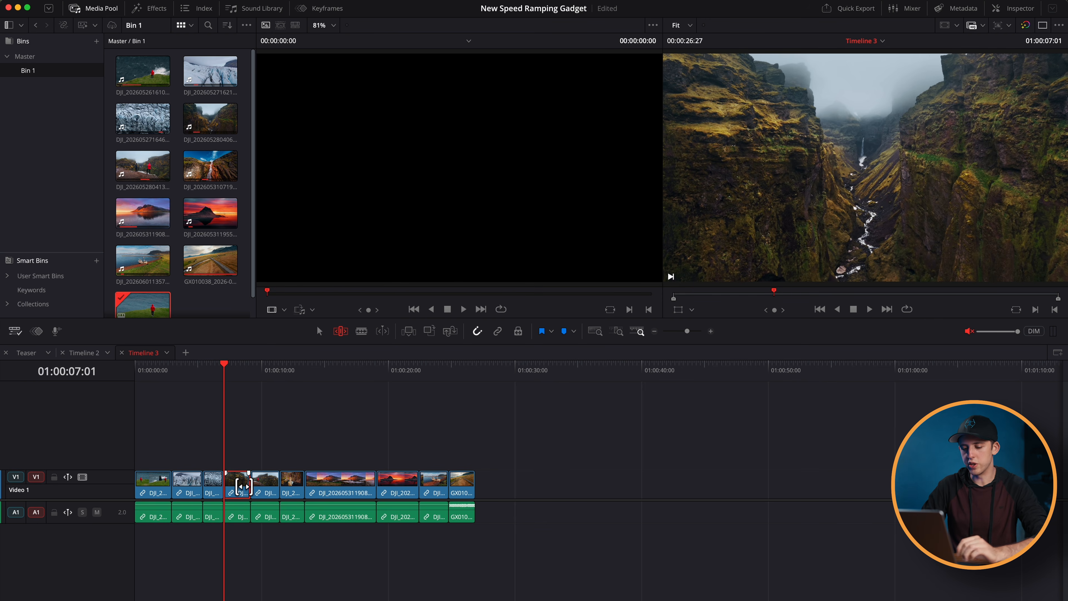
{"action": "key", "text": "super+r"}
{"action": "left_click", "coordinate": [711, 331]}
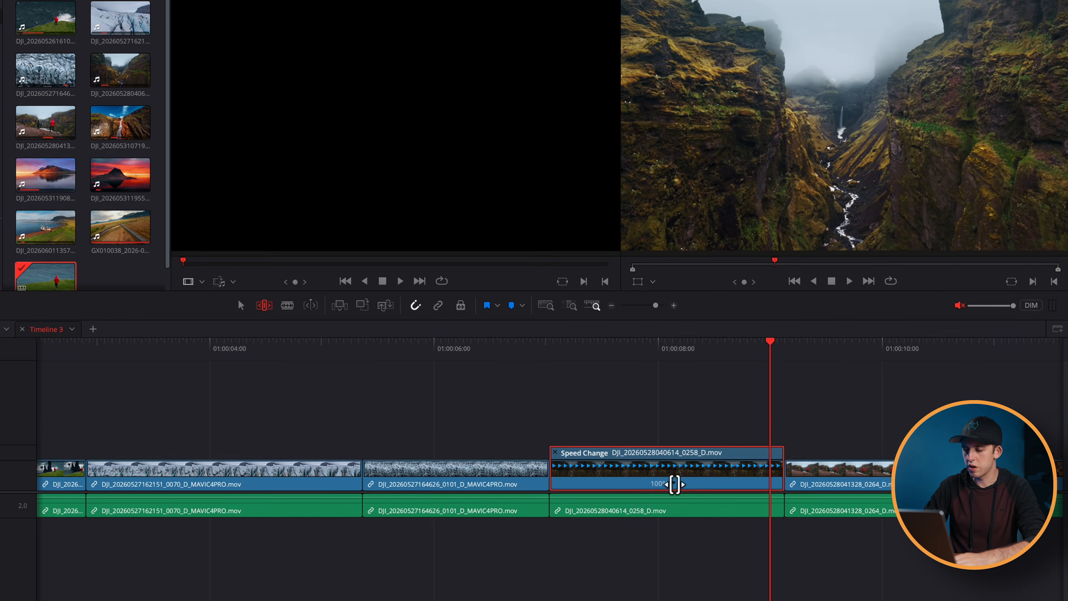
{"action": "left_click", "coordinate": [711, 492]}
{"action": "left_click", "coordinate": [493, 459]}
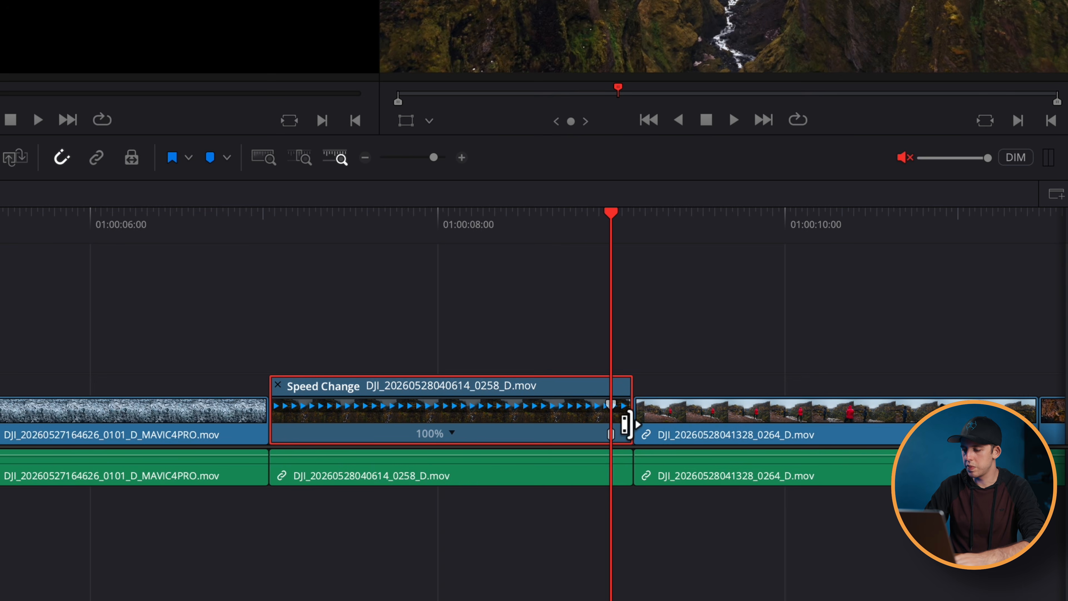
{"action": "left_click_drag", "start_coordinate": [626, 425], "coordinate": [672, 394]}
{"action": "left_click", "coordinate": [508, 407]}
- Apply Ease In and Out to the clip's Retime Speed keyframe, widen the curve's easing and play back the ramp
{"action": "left_click", "coordinate": [550, 14]}
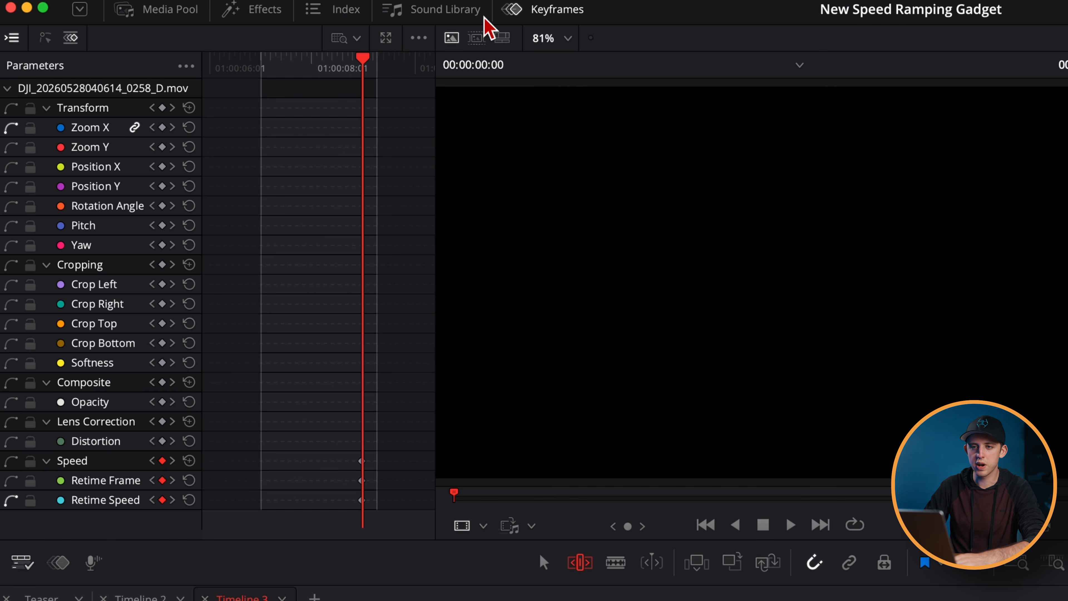
{"action": "left_click", "coordinate": [45, 39]}
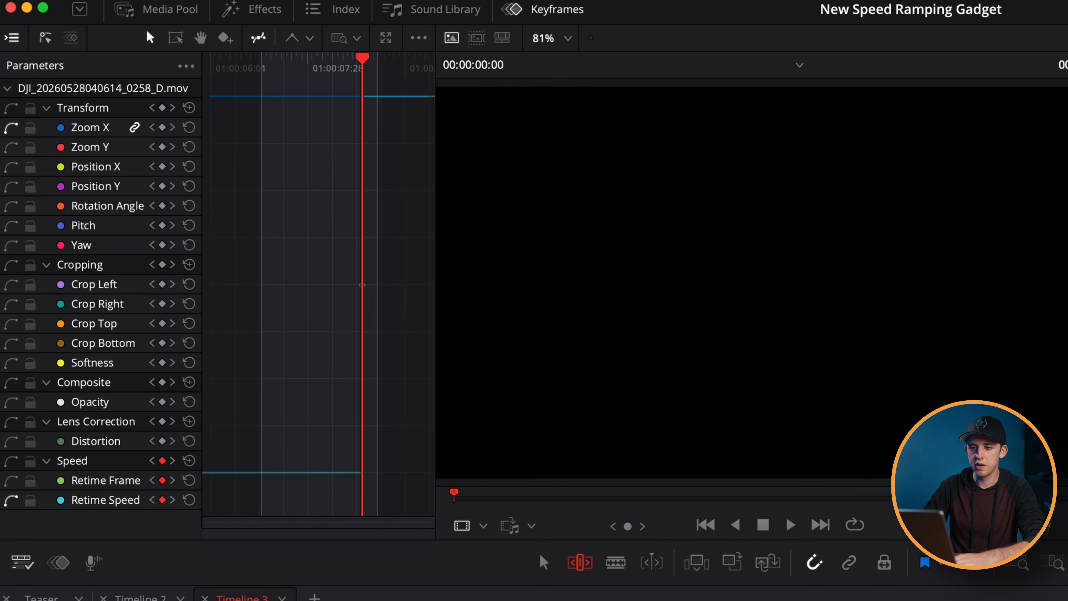
{"action": "left_click_drag", "start_coordinate": [363, 67], "coordinate": [272, 65]}
{"action": "left_click_drag", "start_coordinate": [402, 315], "coordinate": [324, 268]}
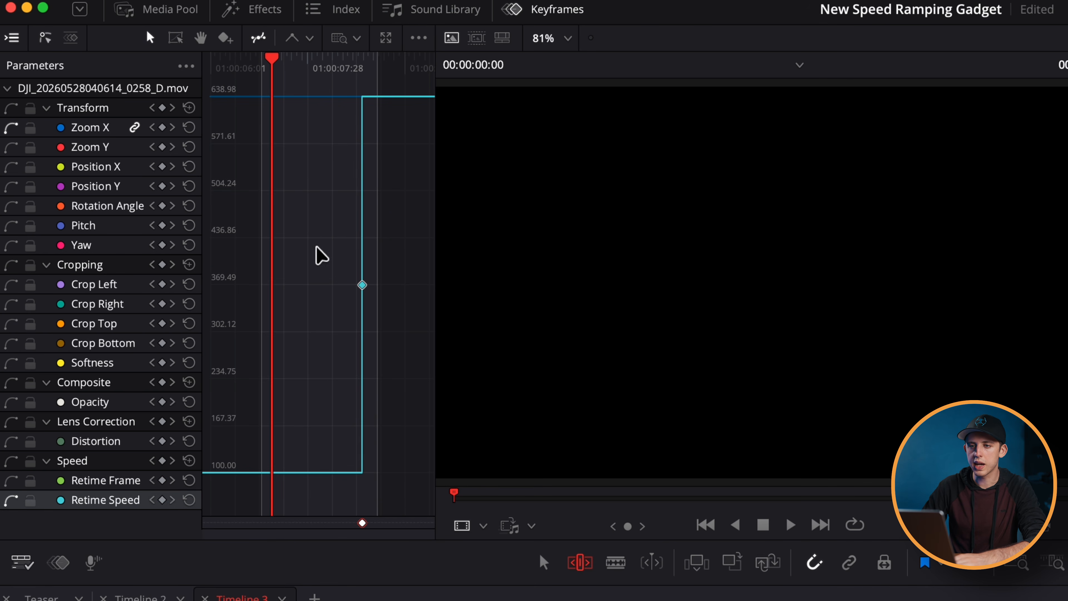
{"action": "left_click", "coordinate": [309, 39]}
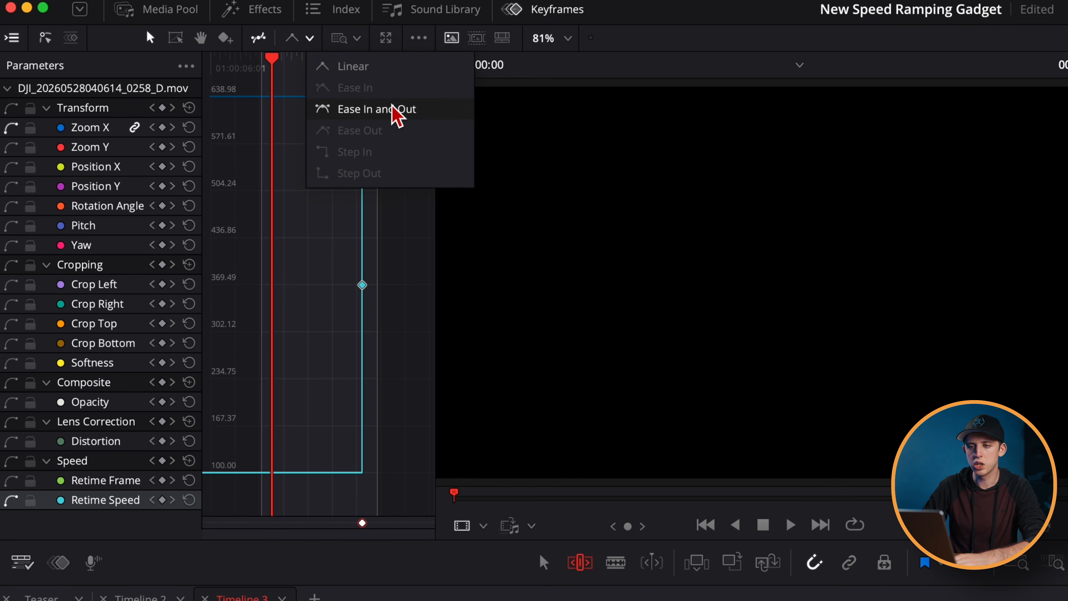
{"action": "left_click", "coordinate": [379, 109]}
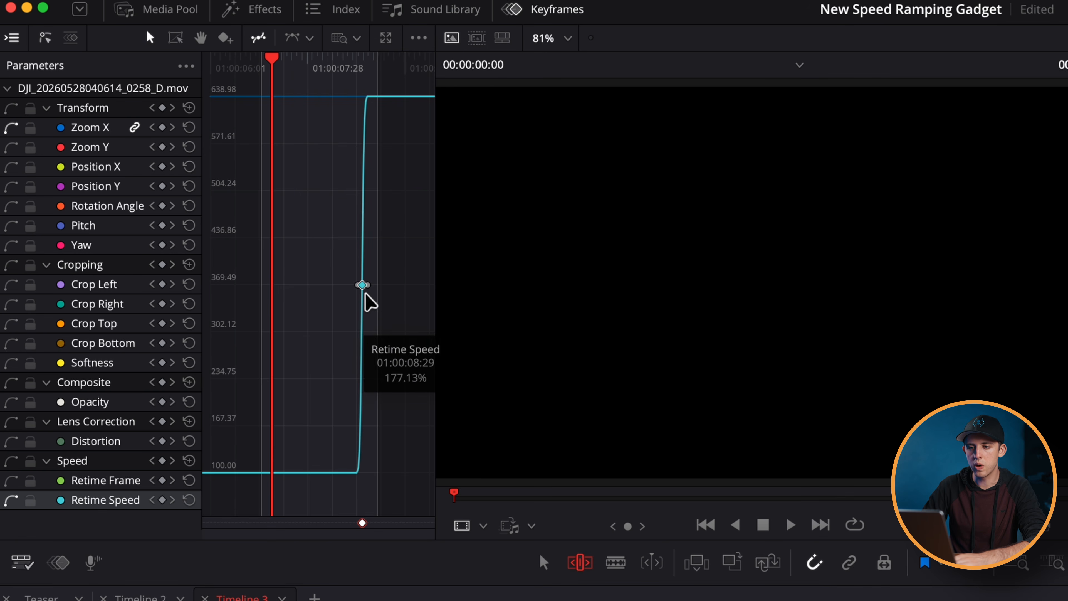
{"action": "left_click_drag", "start_coordinate": [362, 286], "coordinate": [299, 288]}
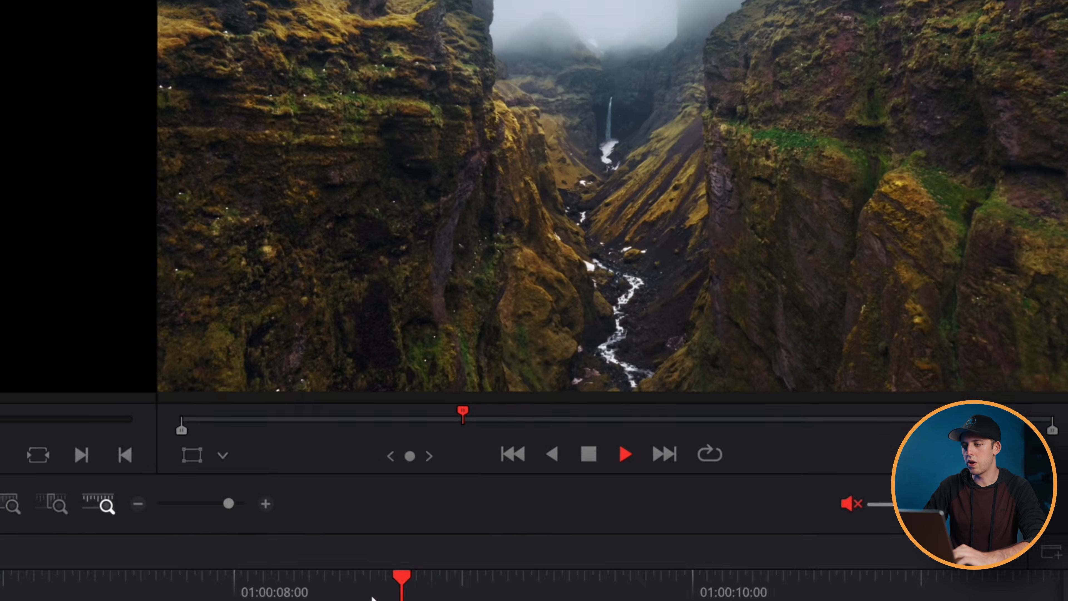
{"action": "key", "text": "space"}
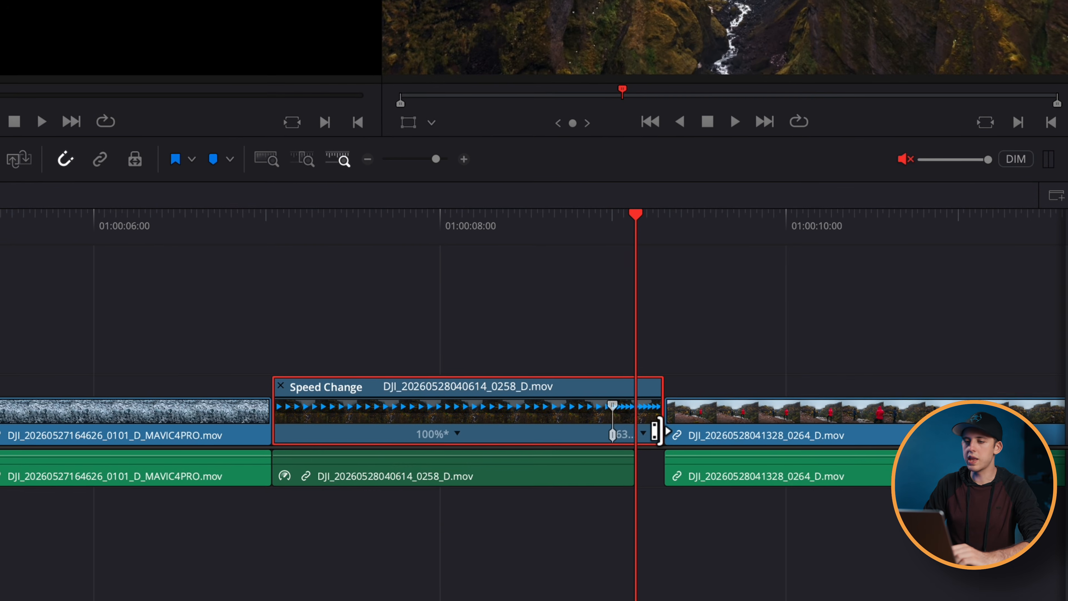
- Extend the retimed clip and shift its speed point past 01:00:09:00, speeding up the final segment further, and play back the transition
{"action": "left_click_drag", "start_coordinate": [654, 430], "coordinate": [759, 425]}
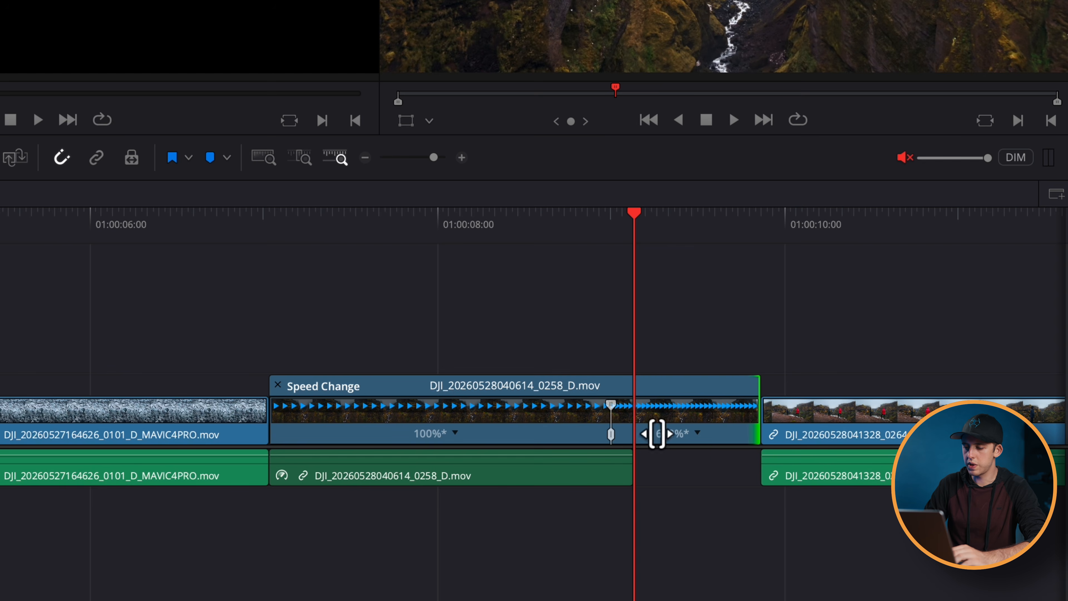
{"action": "left_click_drag", "start_coordinate": [617, 439], "coordinate": [757, 441]}
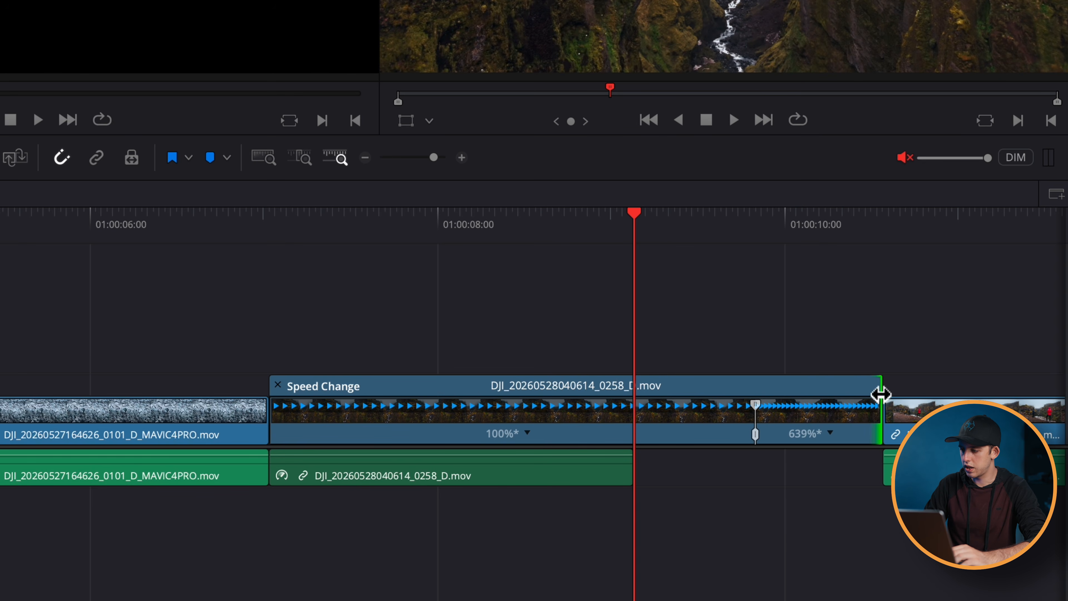
{"action": "left_click_drag", "start_coordinate": [882, 394], "coordinate": [803, 396]}
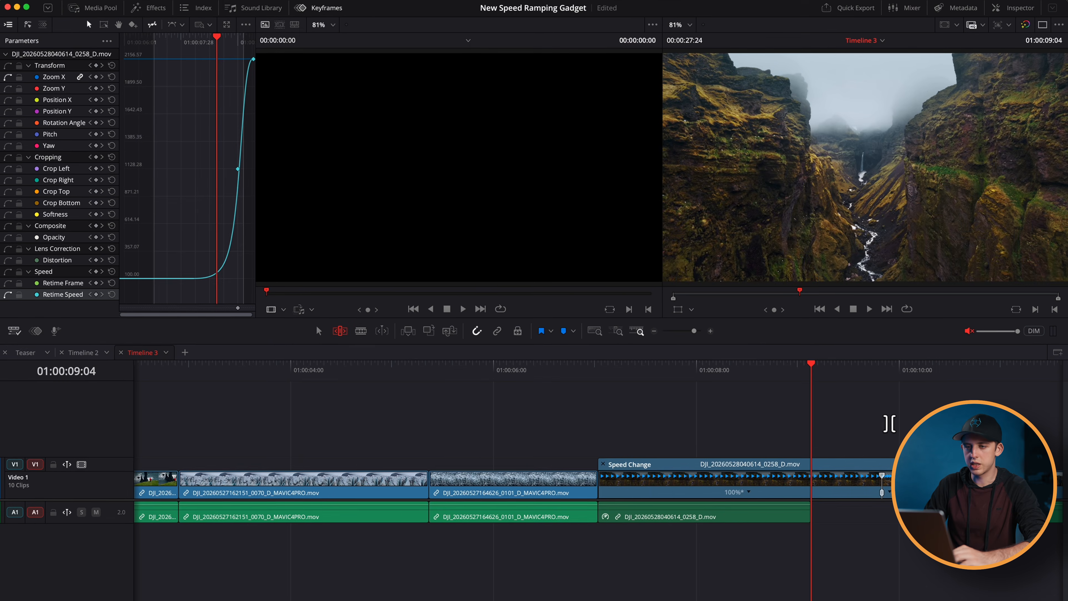
{"action": "key", "text": "space"}
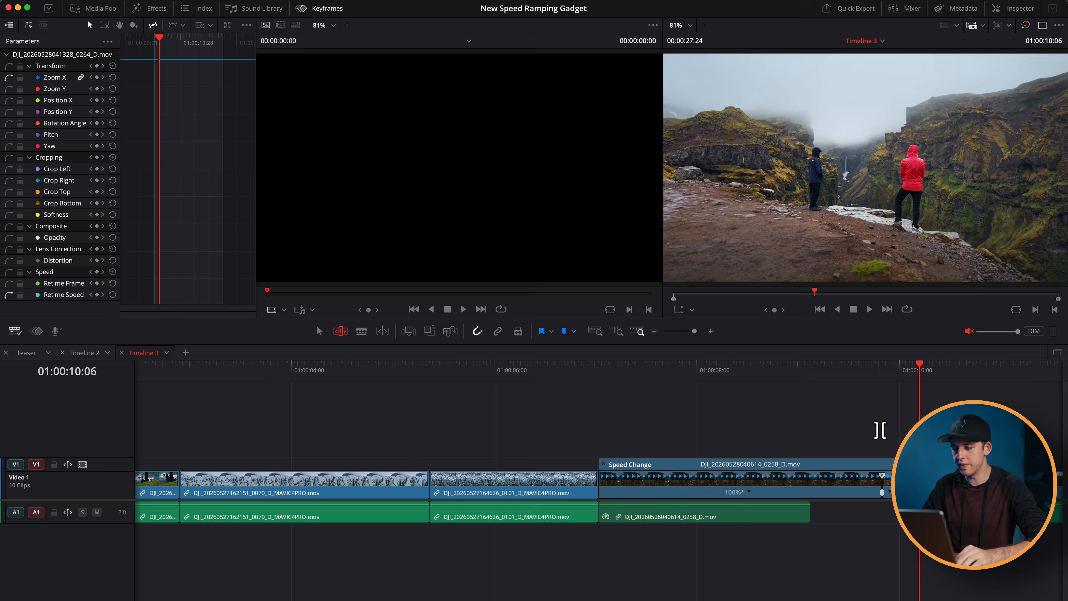
- Undo the manual speed ramp on the canyon clip, back to its state before retiming
{"action": "key", "text": "super+z"}
{"action": "key", "text": "super+z"}
{"action": "key", "text": "super+z"}
{"action": "key", "text": "super+z"}
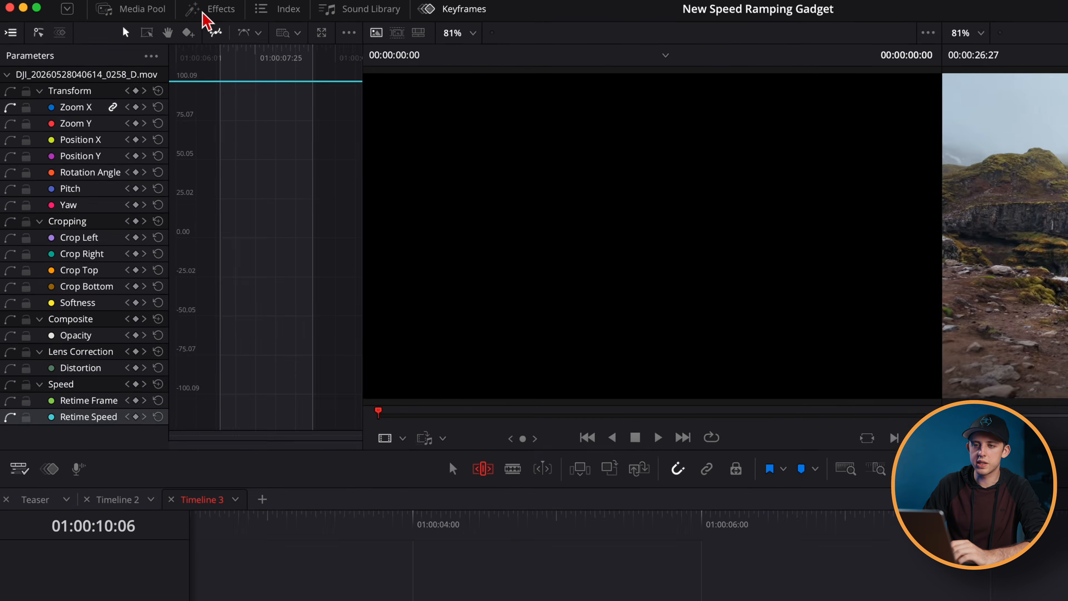
{"action": "left_click", "coordinate": [145, 12]}
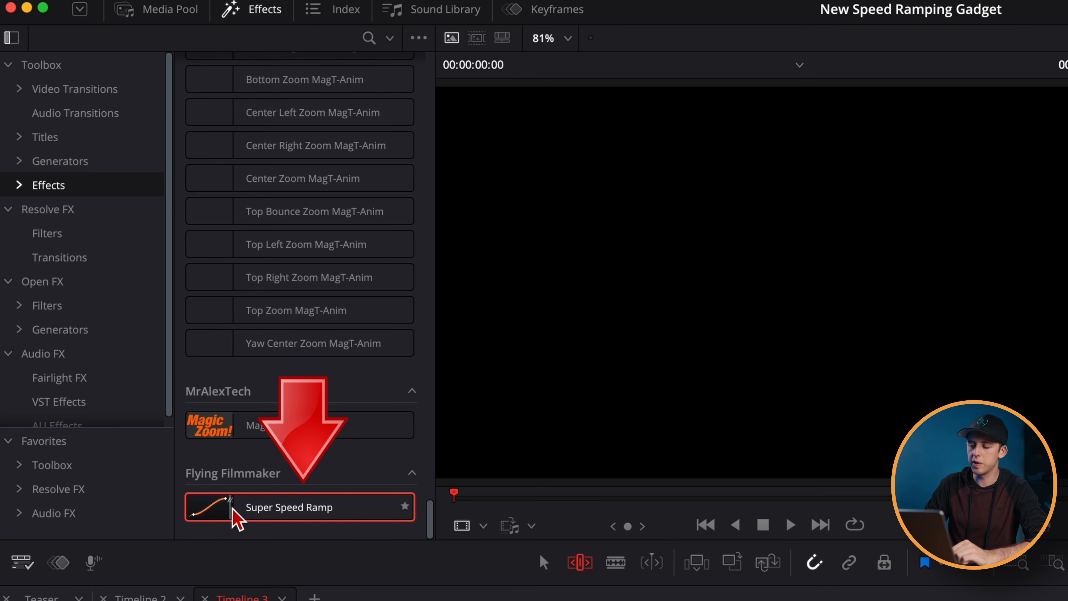
{"action": "left_click_drag", "start_coordinate": [233, 519], "coordinate": [711, 491]}
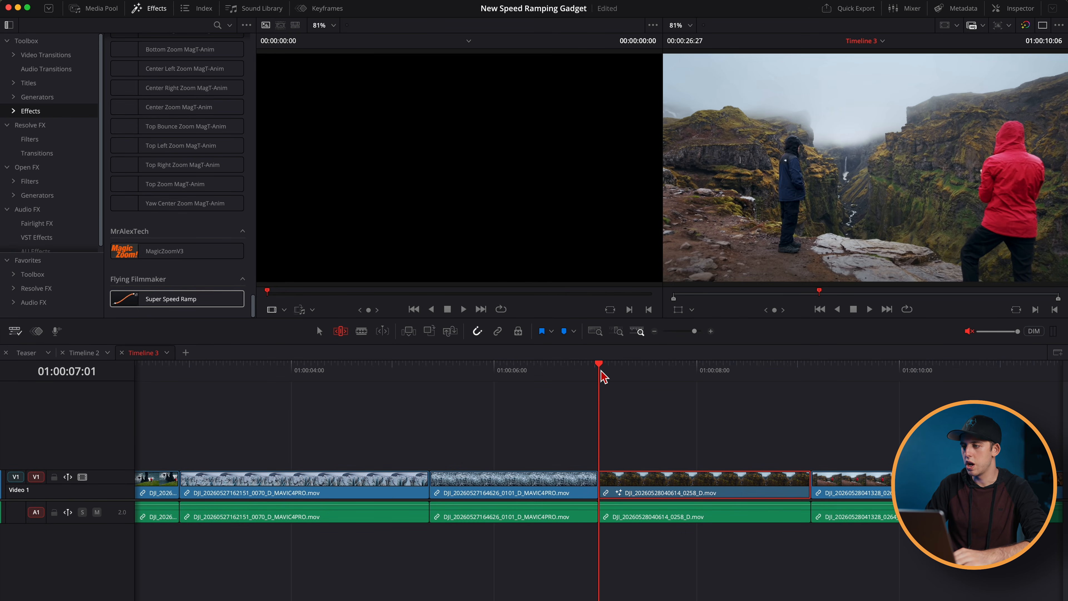
{"action": "key", "text": "space"}
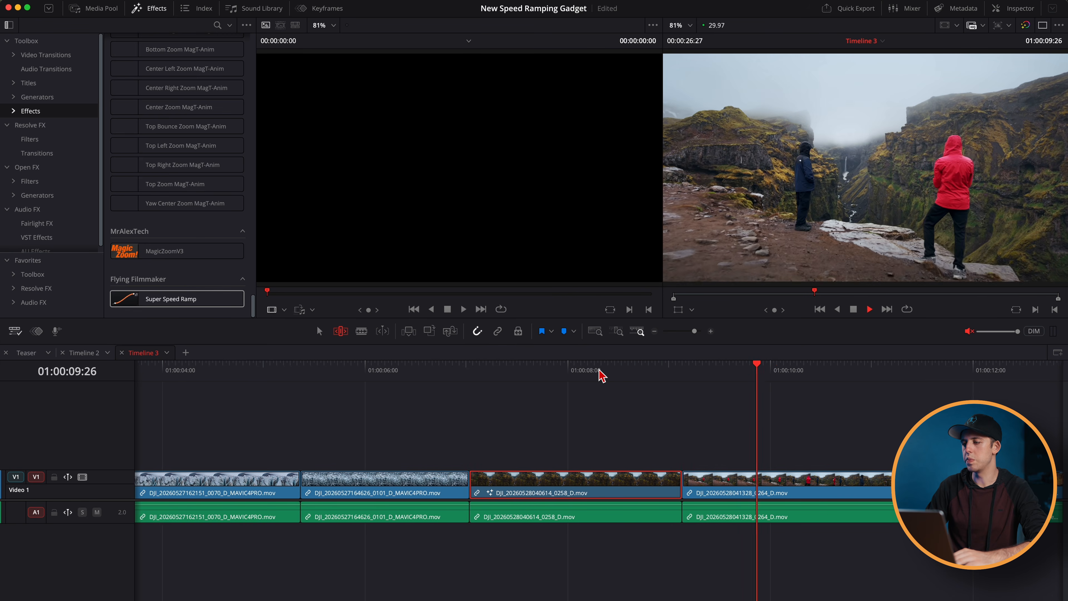
{"action": "left_click_drag", "start_coordinate": [179, 299], "coordinate": [684, 462]}
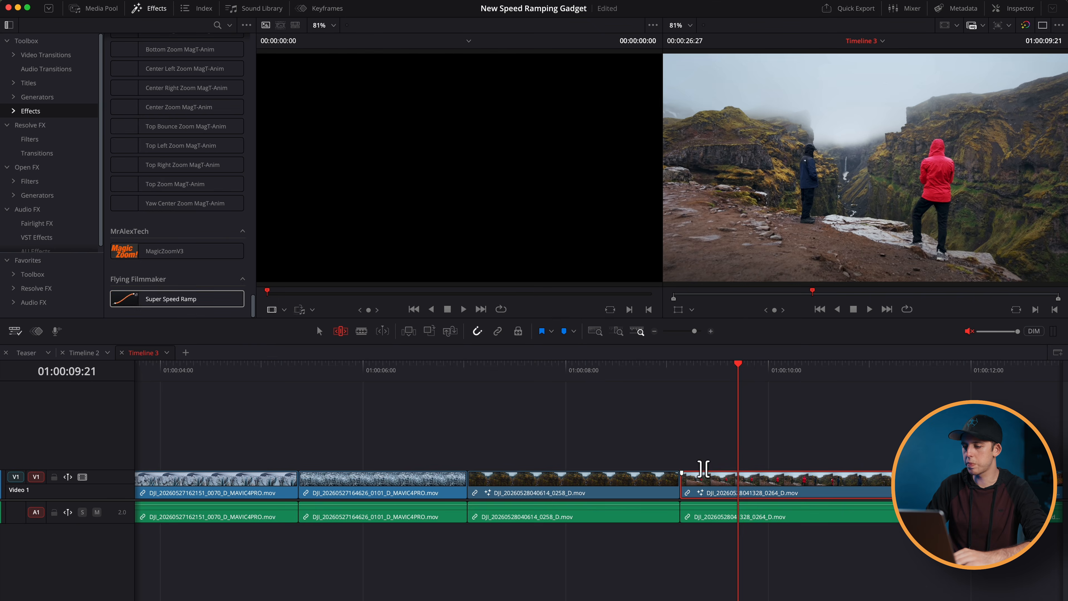
{"action": "left_click", "coordinate": [618, 377]}
{"action": "key", "text": "space"}
{"action": "left_click", "coordinate": [609, 376]}
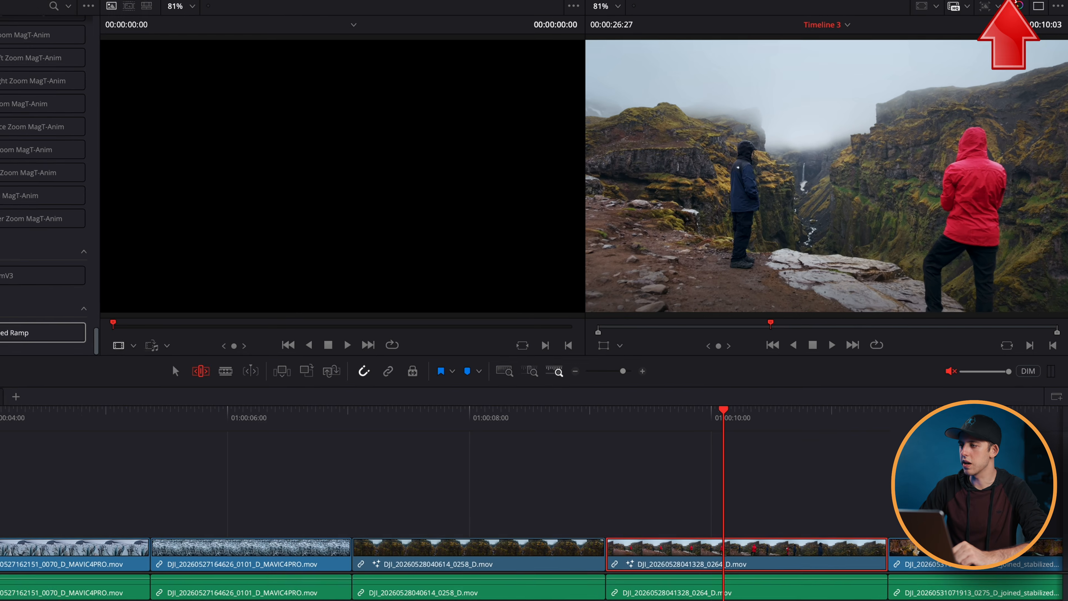
- Show the 0264 clip's Super Speed Ramp settings, set Start Speed to 8.0 and play back from the cut
{"action": "left_click", "coordinate": [1019, 8]}
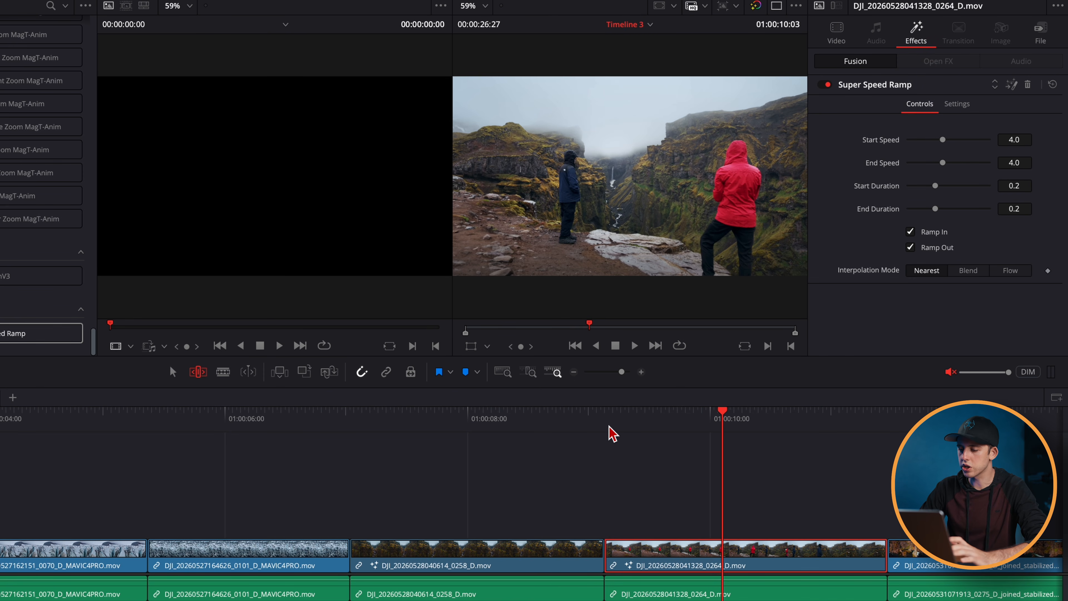
{"action": "key", "text": "Up"}
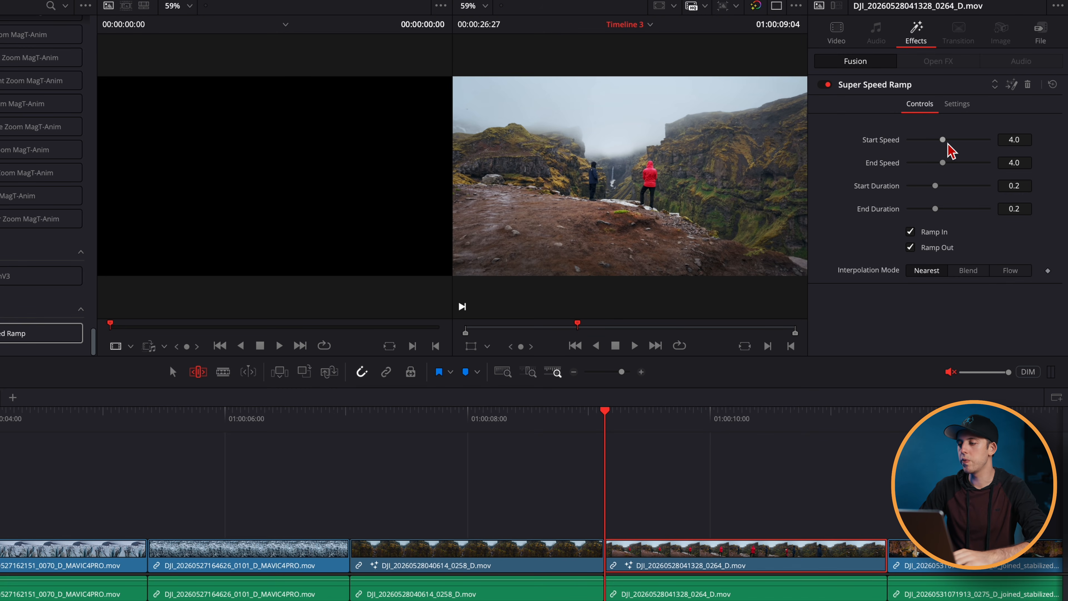
{"action": "left_click_drag", "start_coordinate": [947, 143], "coordinate": [1005, 150]}
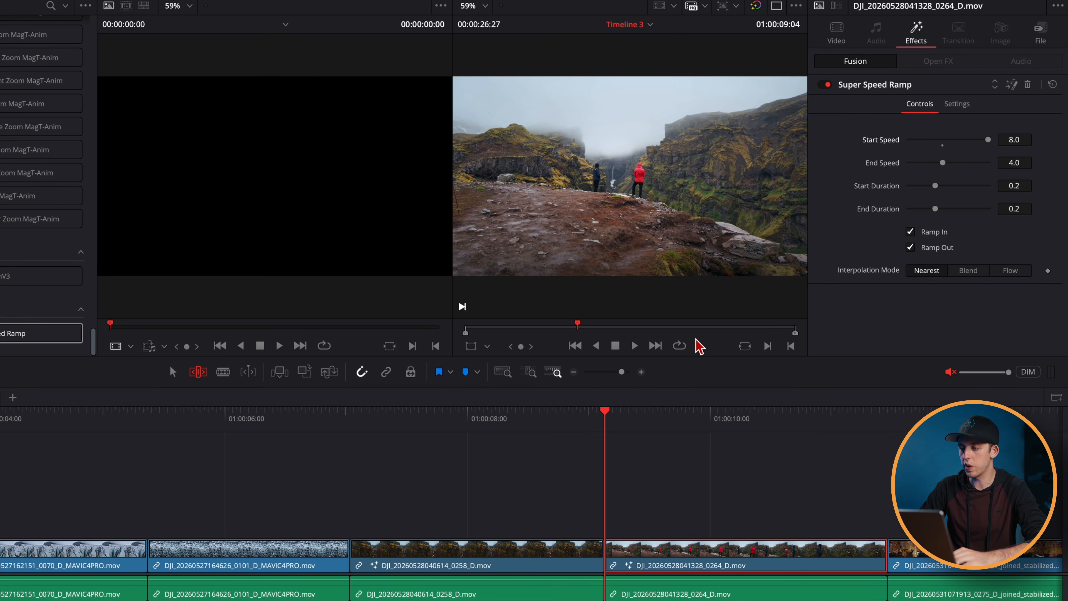
{"action": "key", "text": "space"}
{"action": "key", "text": "space"}
{"action": "left_click", "coordinate": [612, 426]}
{"action": "left_click", "coordinate": [606, 431]}
{"action": "key", "text": "space"}
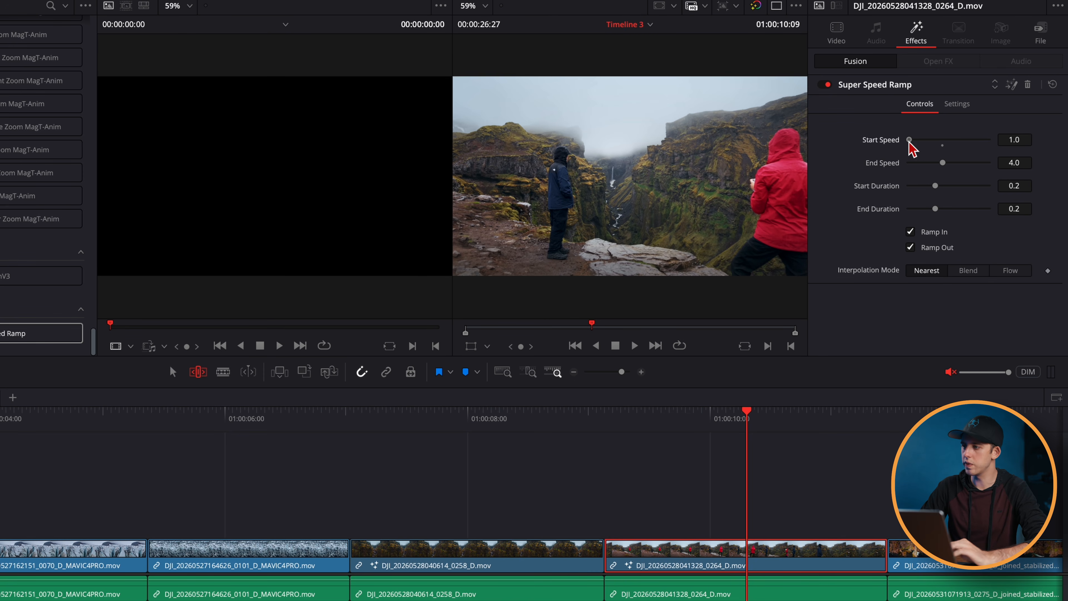
- Preview the 0264 clip with a Start Speed of 2.047, and raise Start Speed to the maximum
{"action": "key", "text": "Up"}
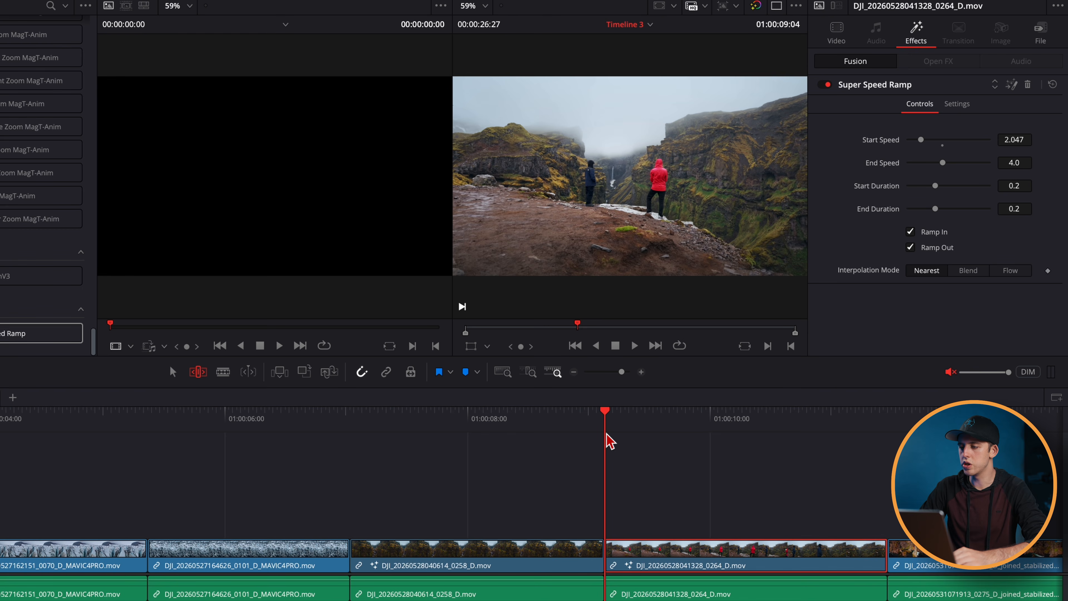
{"action": "key", "text": "space"}
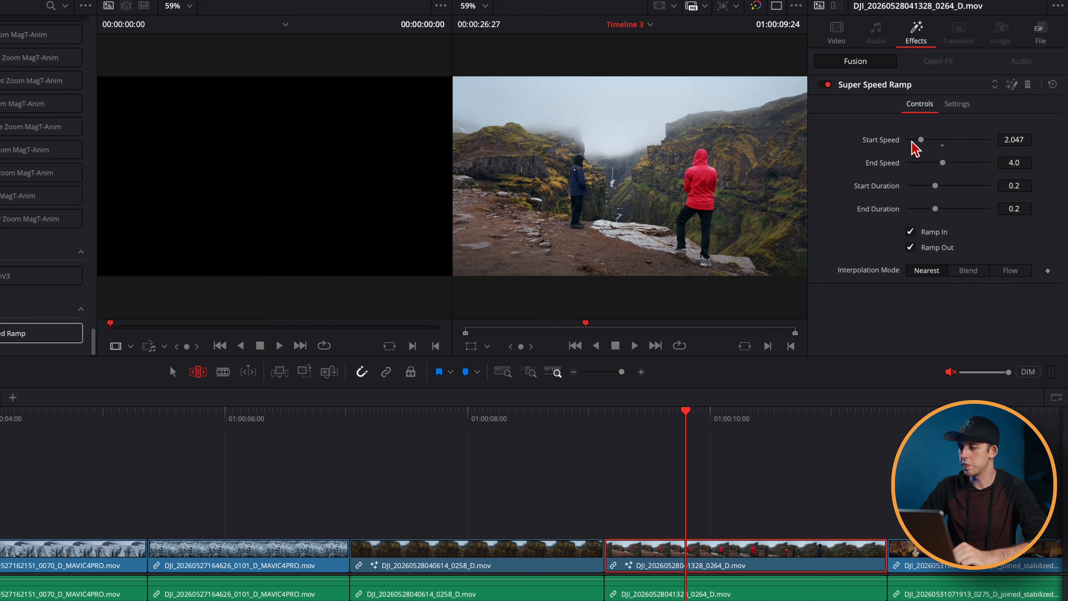
{"action": "left_click_drag", "start_coordinate": [924, 143], "coordinate": [991, 144]}
- Set the 0258 clip's Super Speed Ramp End Speed to 8.0 and play back through the cut into the 0264 clip
{"action": "left_click", "coordinate": [522, 421]}
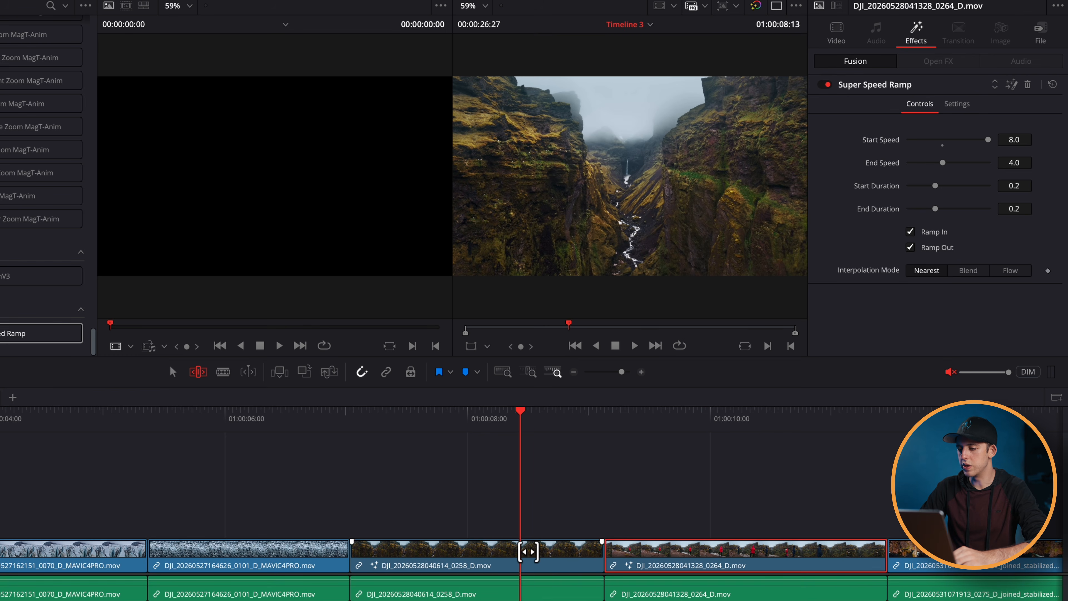
{"action": "left_click", "coordinate": [528, 551]}
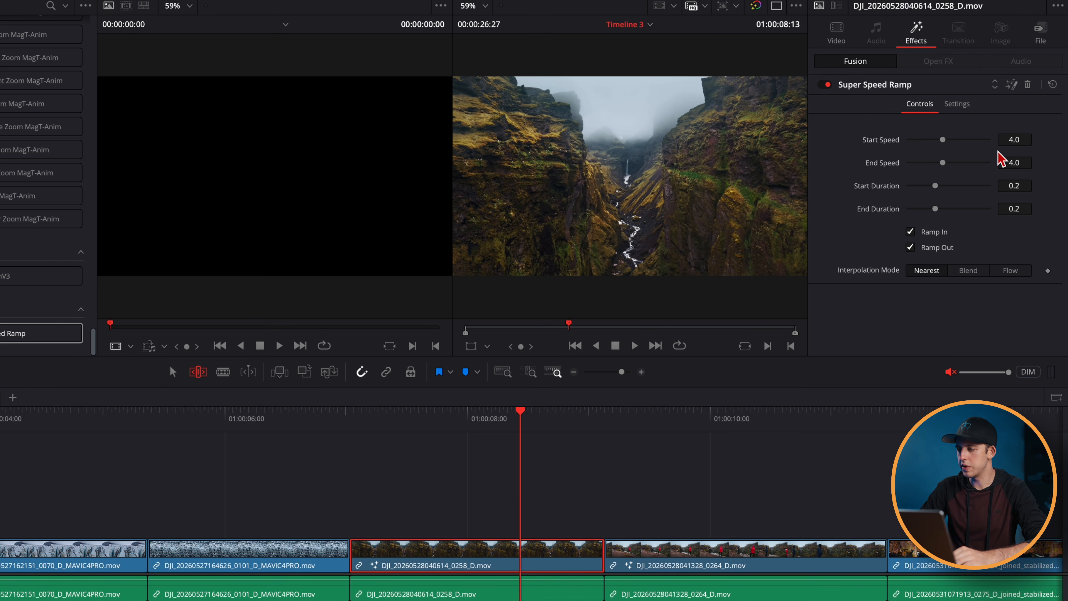
{"action": "key", "text": "space"}
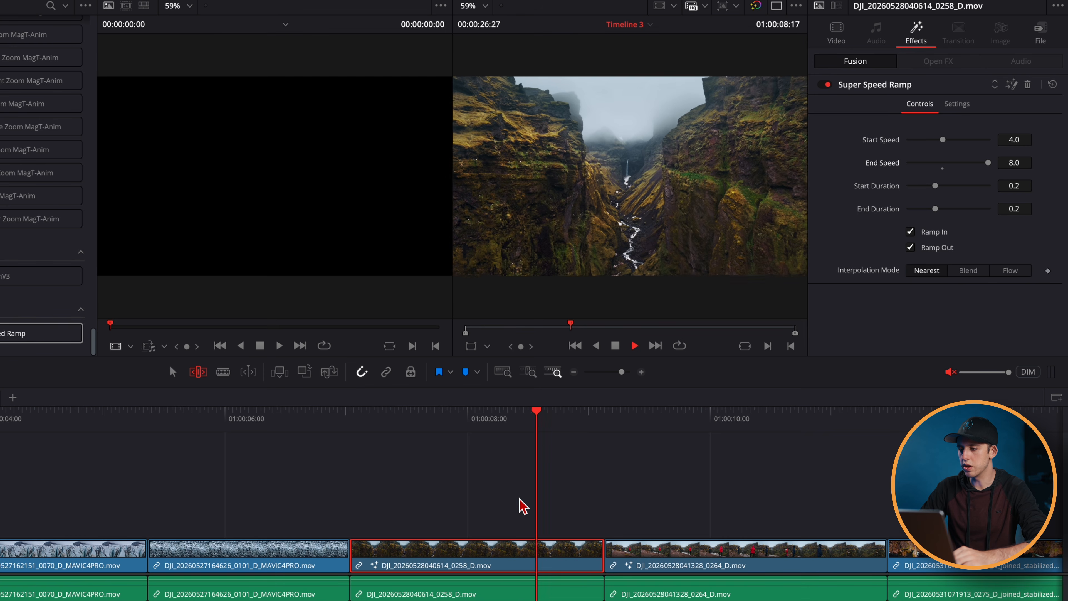
{"action": "left_click", "coordinate": [556, 428]}
{"action": "key", "text": "space"}
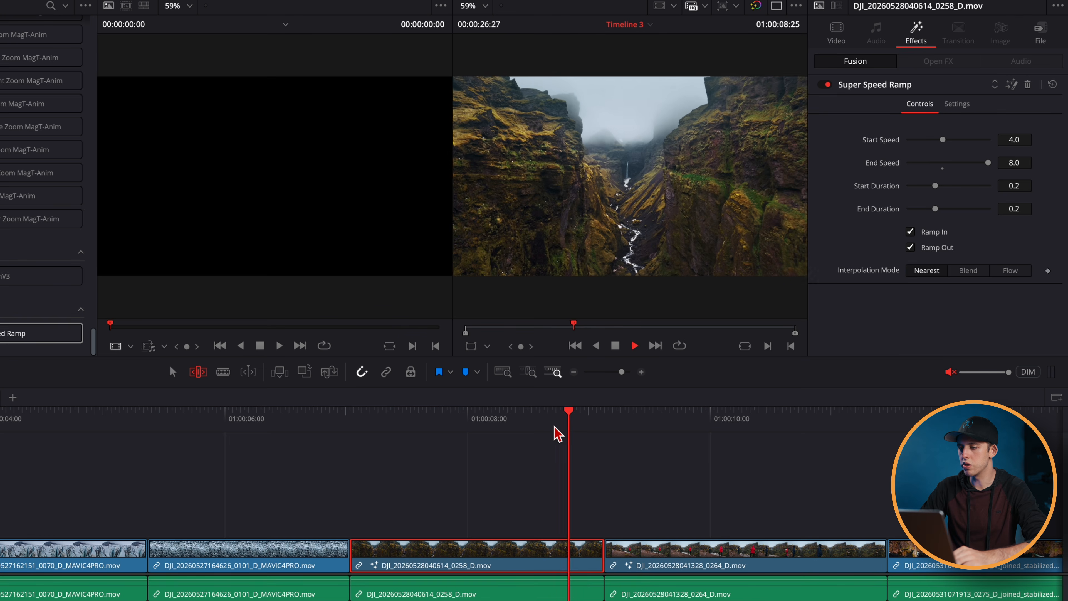
{"action": "key", "text": "space"}
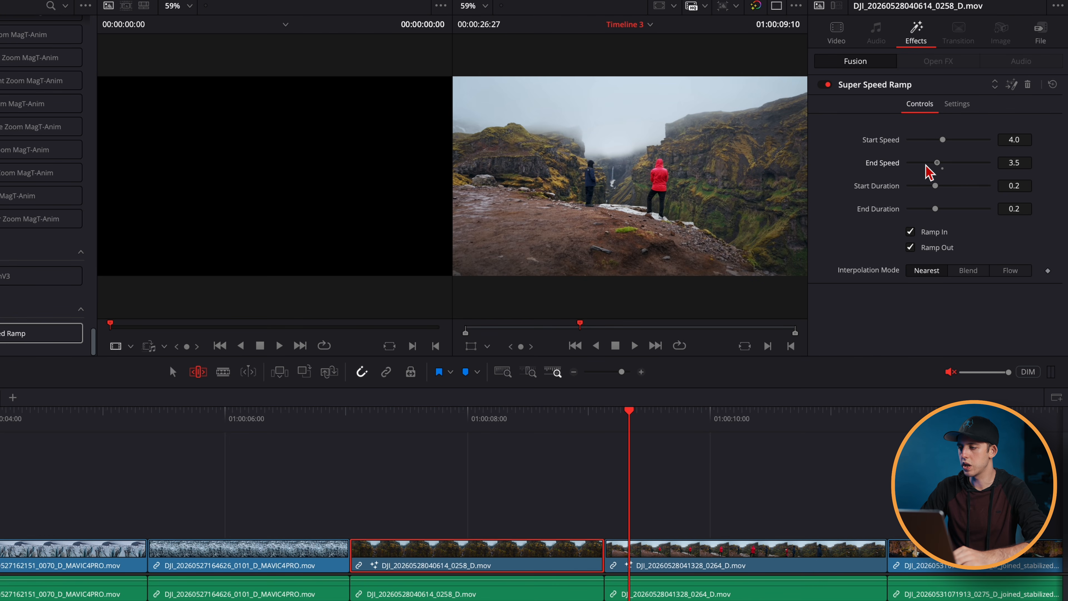
- Lower the 0258 clip's End Speed to 2.0 and play back the transition into the next clip
{"action": "left_click", "coordinate": [553, 429]}
{"action": "key", "text": "space"}
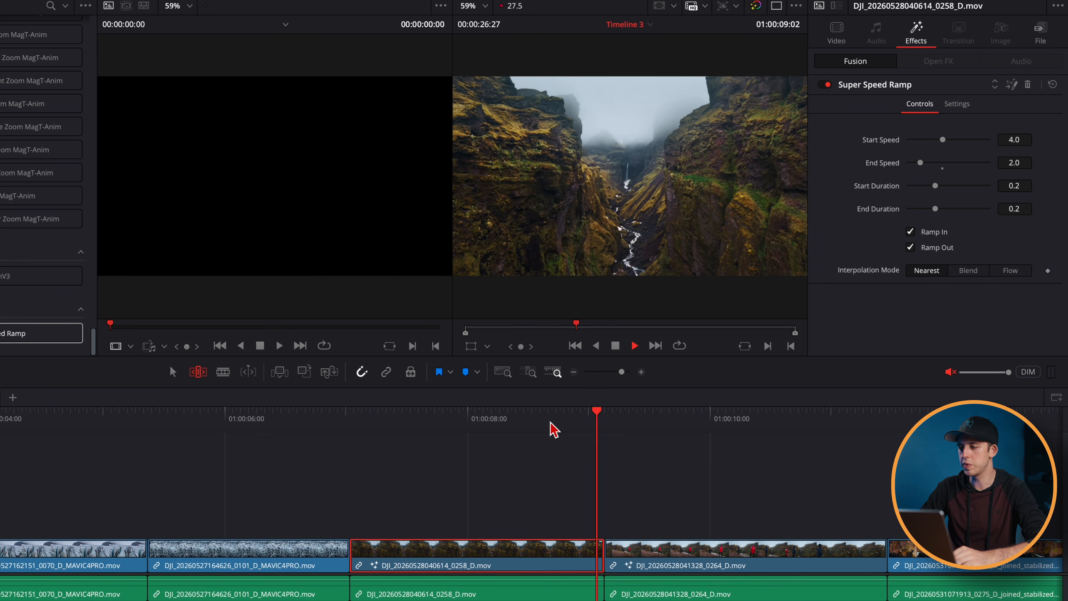
{"action": "key", "text": "space"}
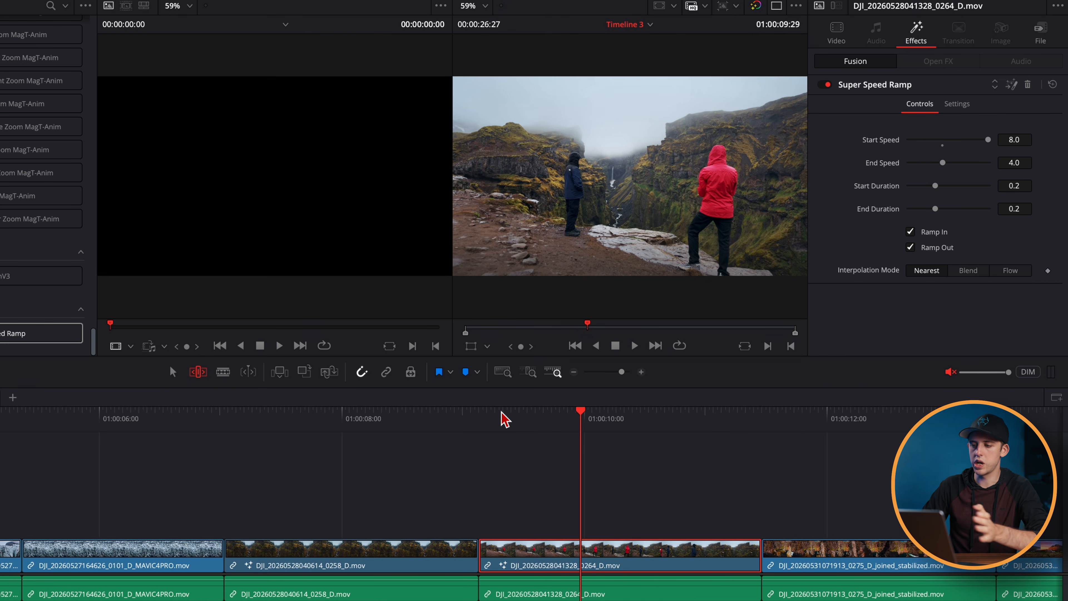
- Set the 0264 clip's Start Duration to 0.05 and play back from the cut
{"action": "left_click_drag", "start_coordinate": [494, 420], "coordinate": [480, 417]}
{"action": "left_click_drag", "start_coordinate": [935, 186], "coordinate": [937, 190]}
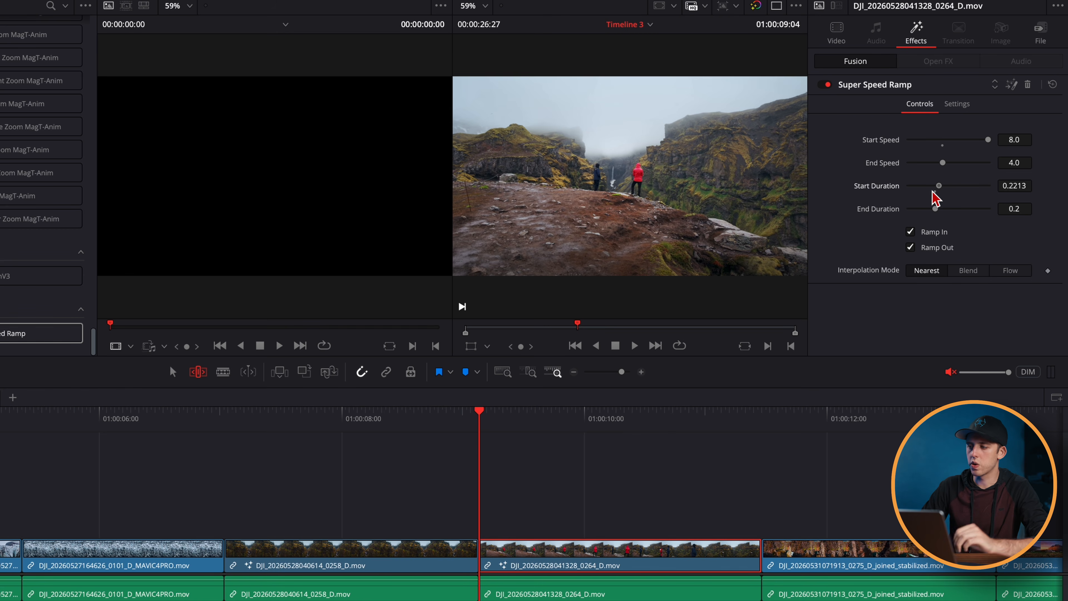
{"action": "left_click_drag", "start_coordinate": [940, 188], "coordinate": [901, 192]}
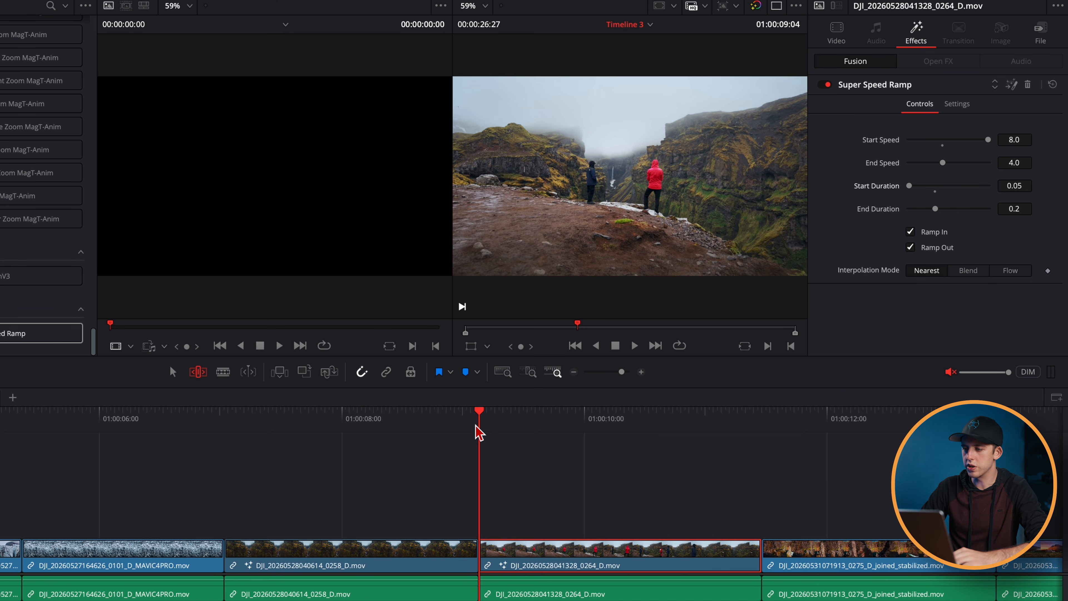
{"action": "key", "text": "space"}
{"action": "key", "text": "space"}
{"action": "left_click", "coordinate": [486, 417]}
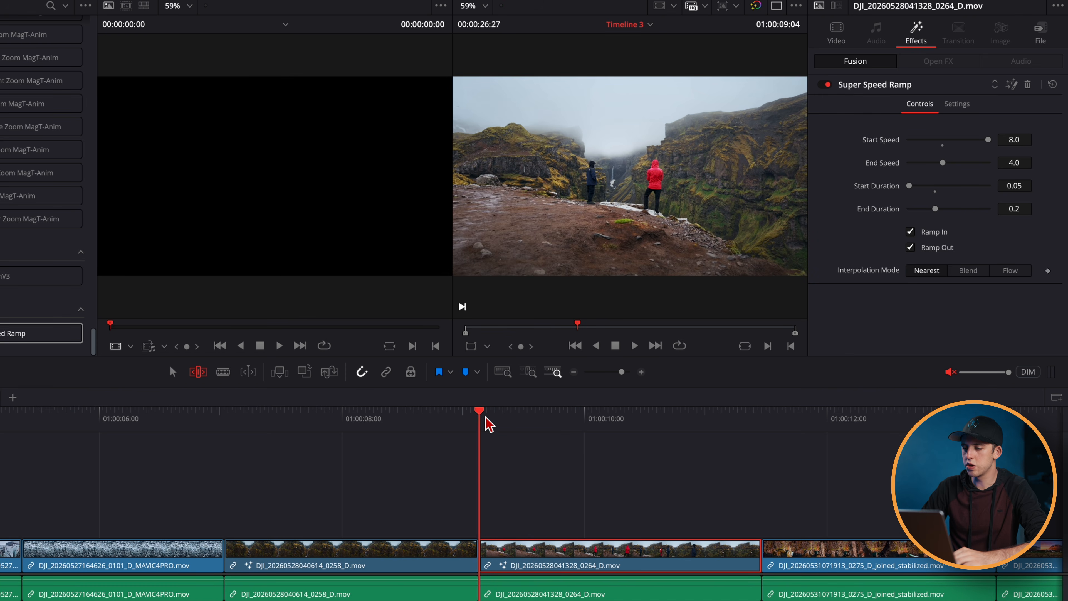
{"action": "key", "text": "space"}
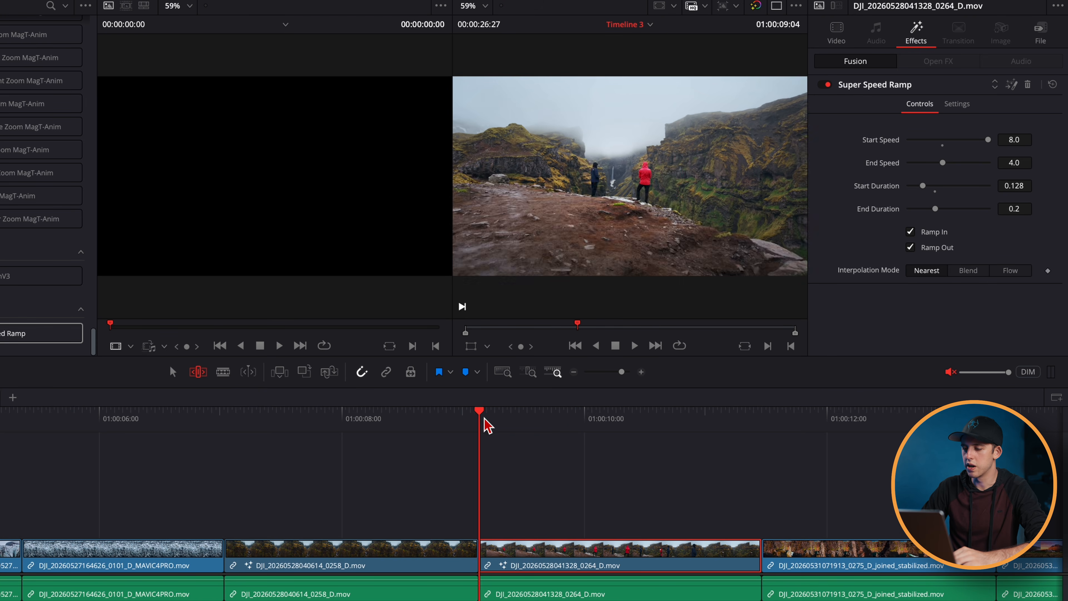
- Raise the 0264 clip's Start Duration to 0.5, reduce it to 0.3016, and play back from the cut
{"action": "left_click_drag", "start_coordinate": [927, 193], "coordinate": [1009, 195]}
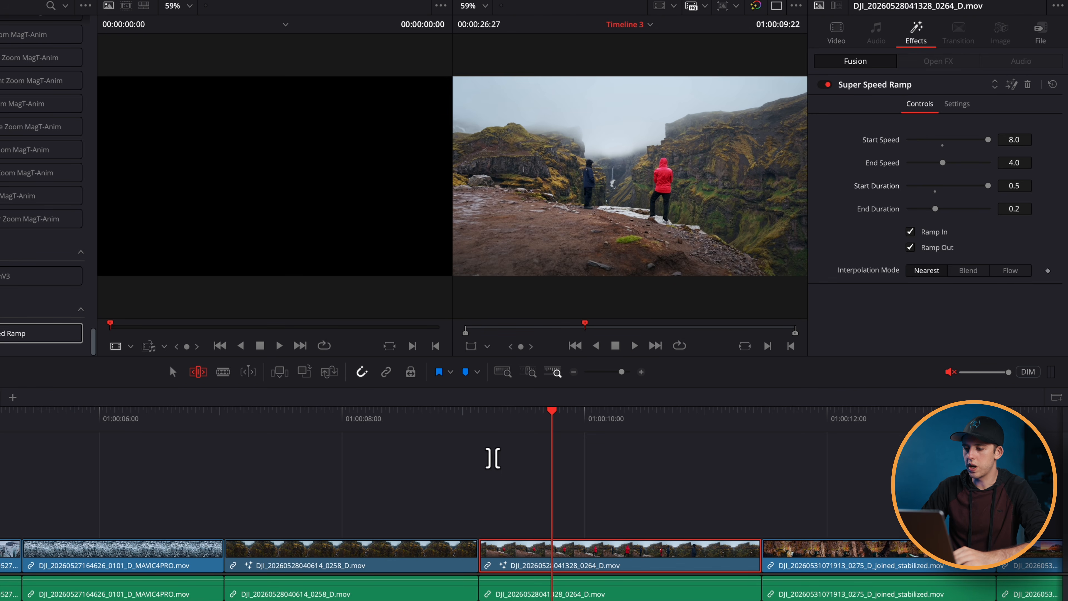
{"action": "left_click", "coordinate": [479, 431]}
{"action": "left_click", "coordinate": [477, 430]}
{"action": "left_click", "coordinate": [478, 430]}
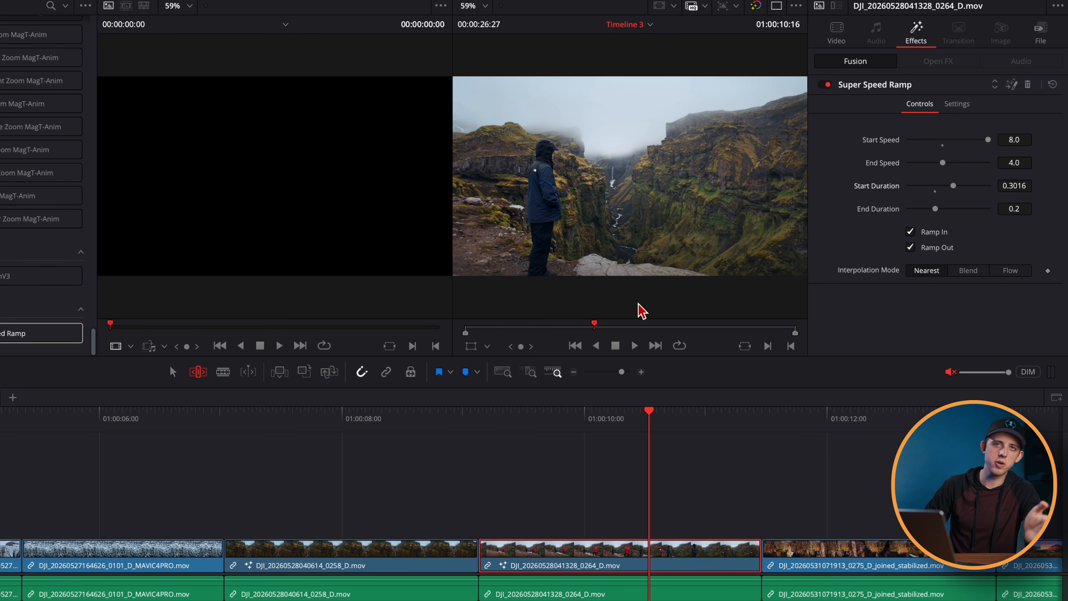
{"action": "left_click", "coordinate": [484, 430]}
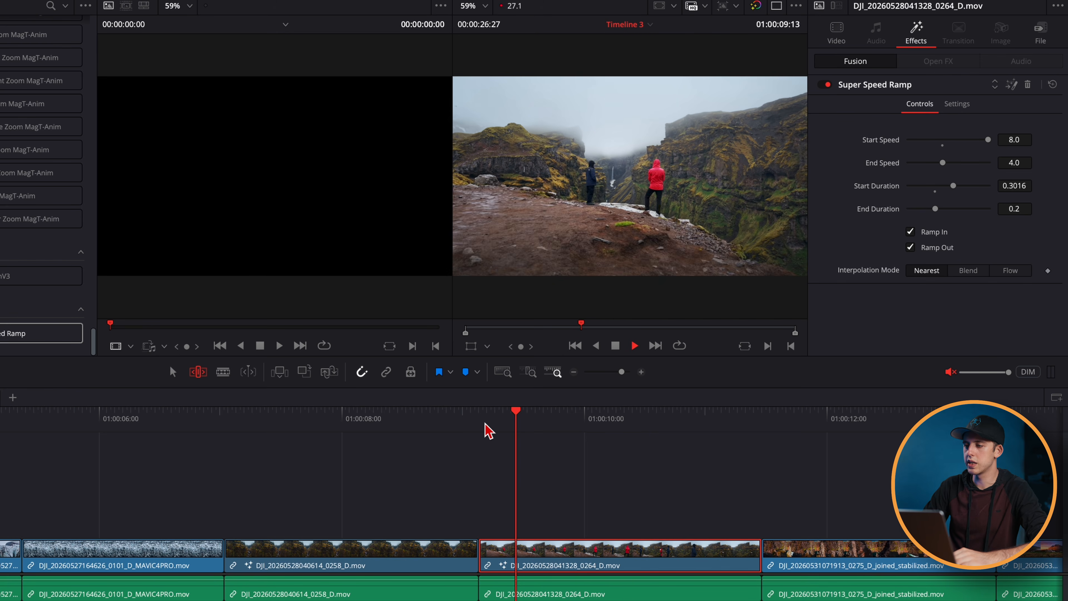
{"action": "key", "text": "space"}
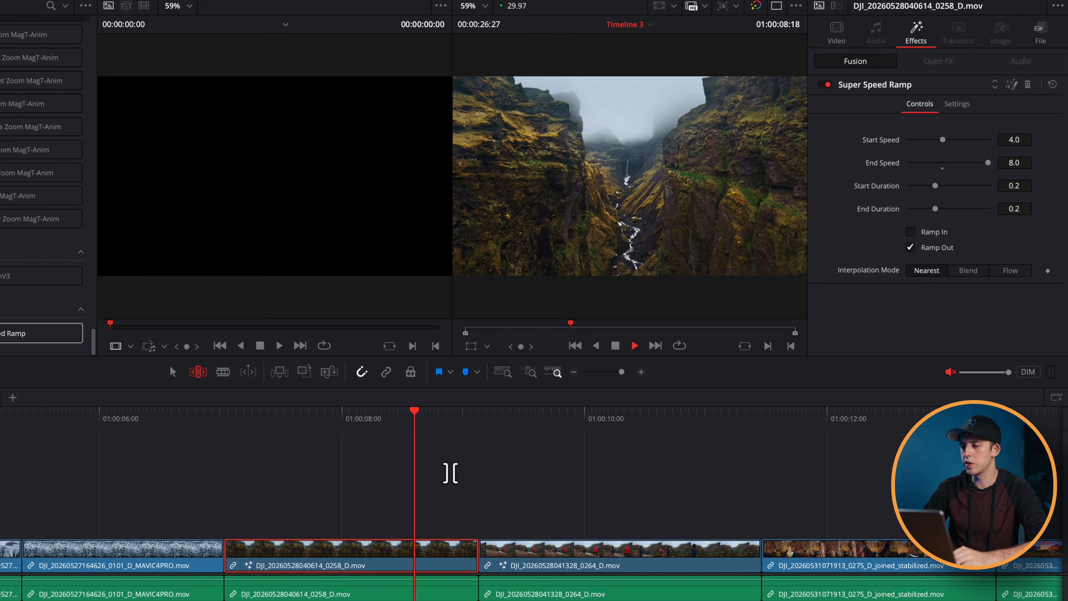
- Give the 0258 clip Start Speed 8.0, End Speed 4.031 and only Ramp In enabled, and play it from its start
{"action": "left_click", "coordinate": [363, 419]}
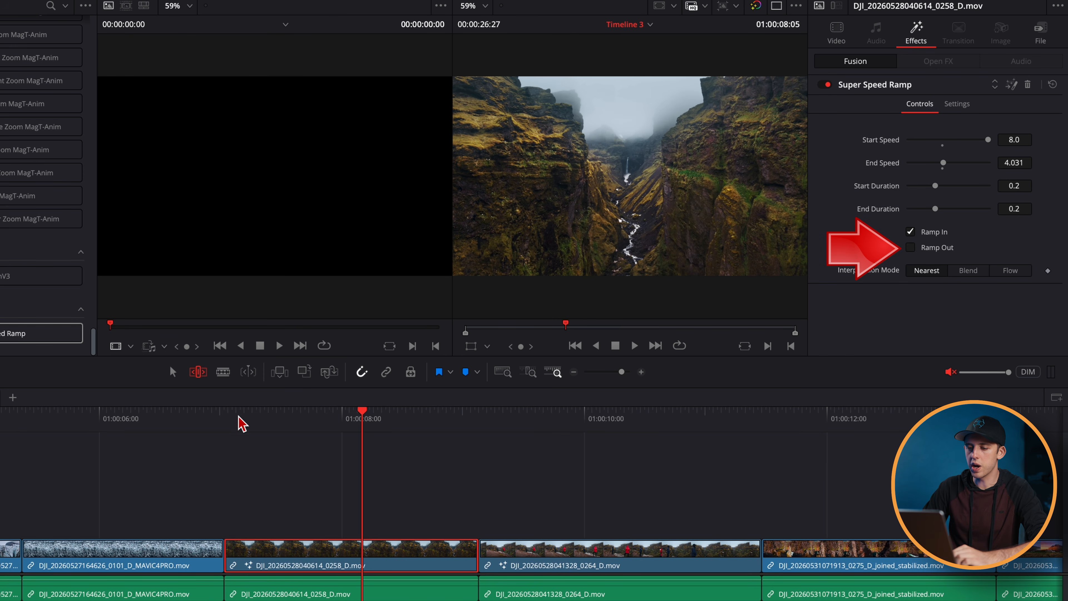
{"action": "left_click", "coordinate": [226, 417]}
{"action": "key", "text": "space"}
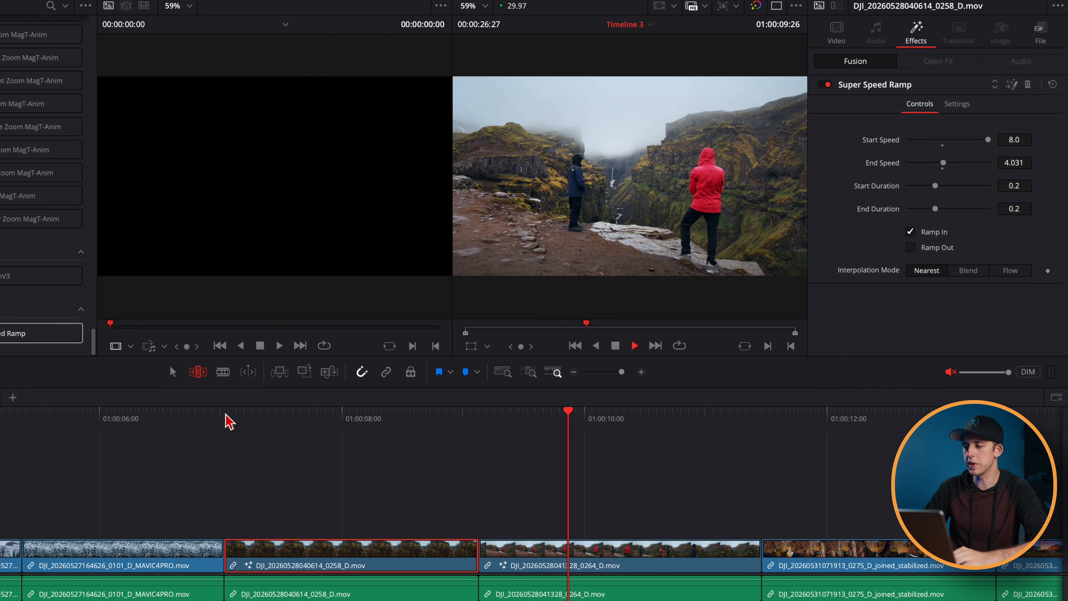
{"action": "key", "text": "space"}
{"action": "key", "text": "space"}
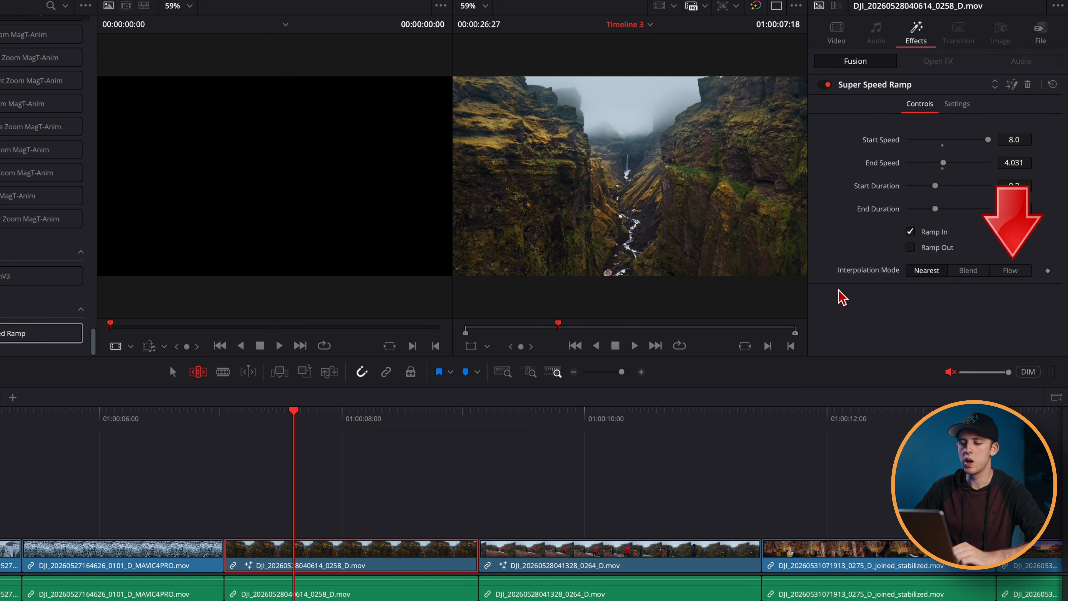
- Set the 0258 clip's Interpolation Mode to Blend and play the clip from its start
{"action": "key", "text": "space"}
{"action": "key", "text": "space"}
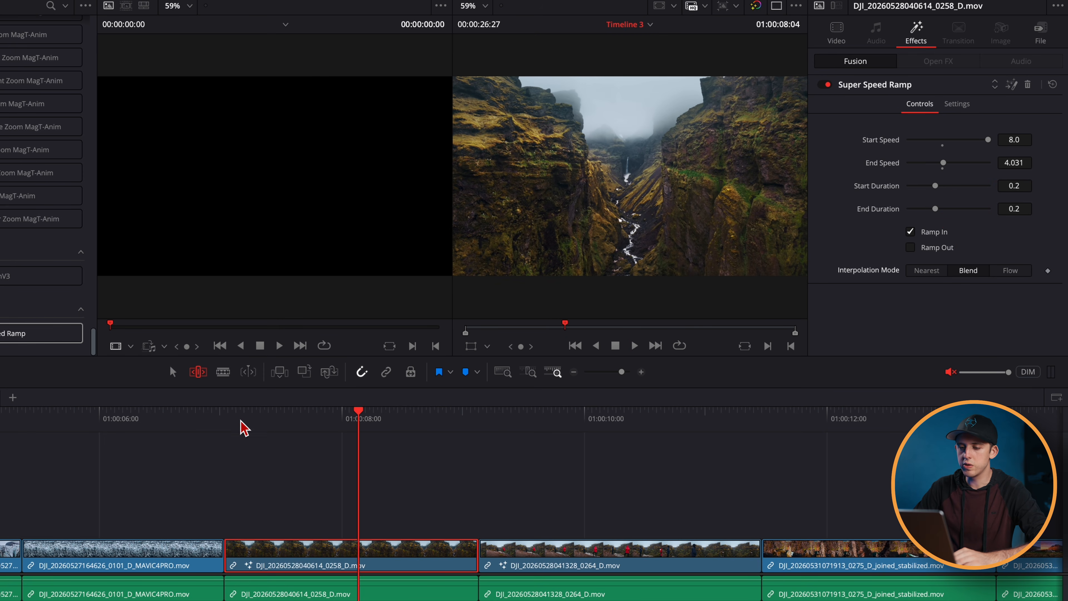
{"action": "left_click", "coordinate": [227, 419]}
{"action": "key", "text": "space"}
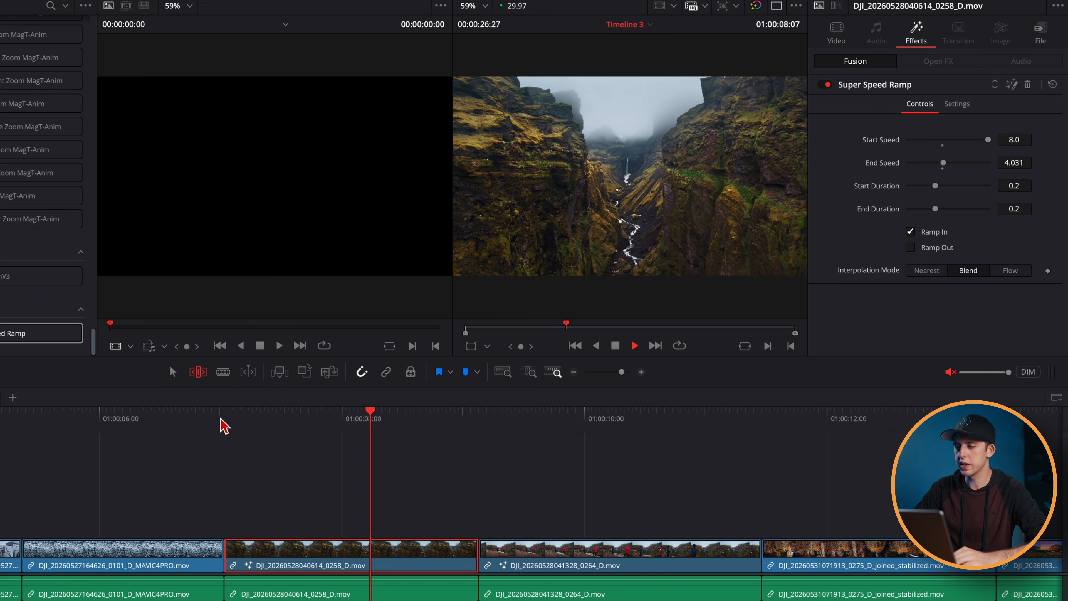
{"action": "key", "text": "space"}
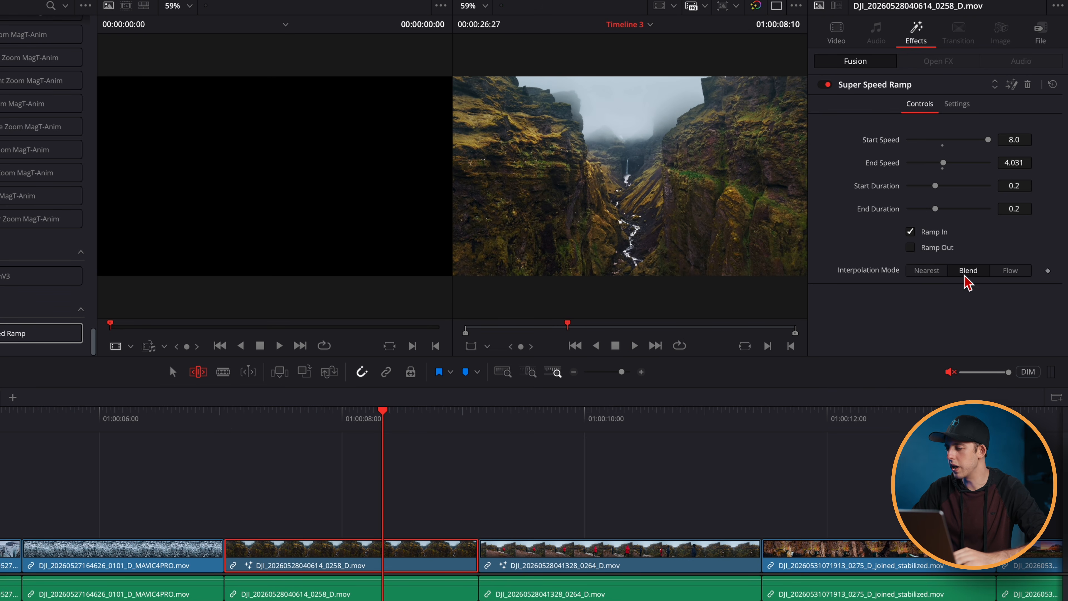
- Switch the 0258 clip's Interpolation Mode to Flow and scrub through its opening frames
{"action": "left_click", "coordinate": [1007, 277]}
{"action": "key", "text": "Up"}
{"action": "left_click_drag", "start_coordinate": [265, 422], "coordinate": [326, 438]}
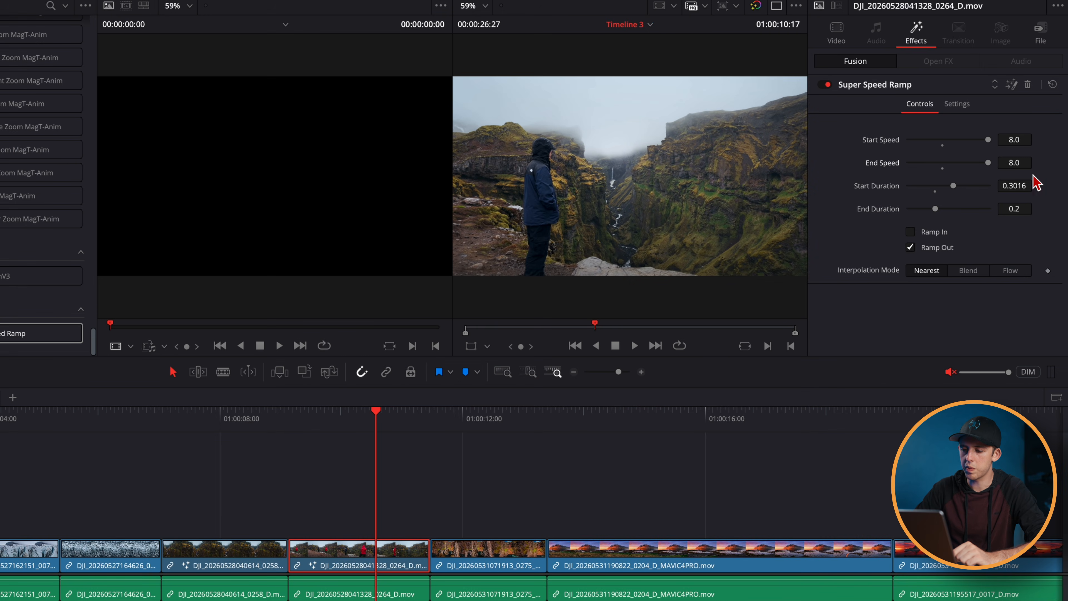
- Set the 0264 clip's Start Duration to 0.2024 with Ramp In enabled, and play it from its start
{"action": "left_click_drag", "start_coordinate": [309, 410], "coordinate": [288, 410]}
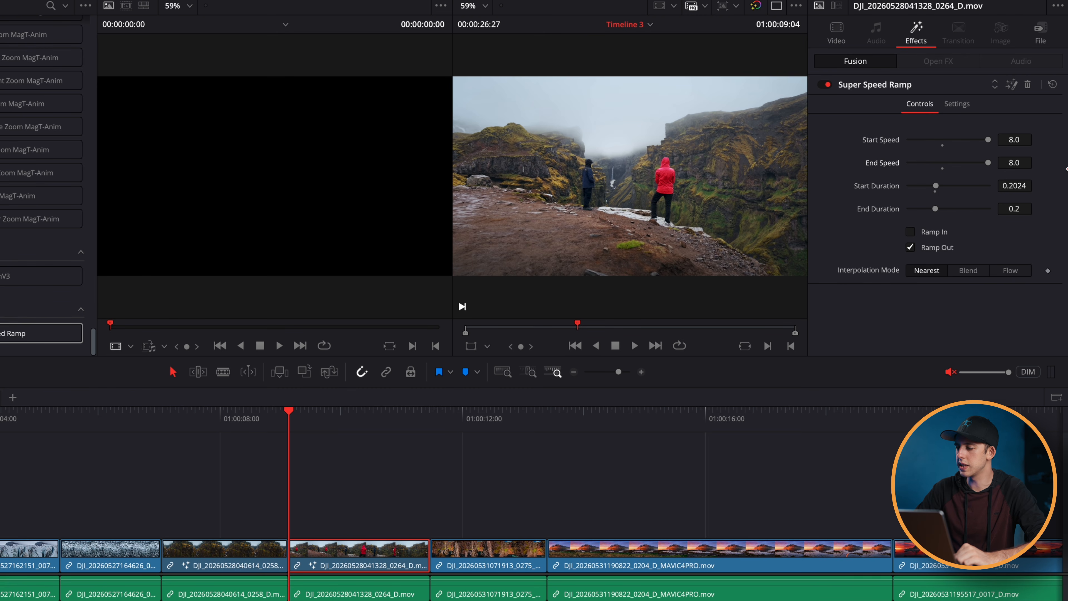
{"action": "left_click", "coordinate": [911, 231]}
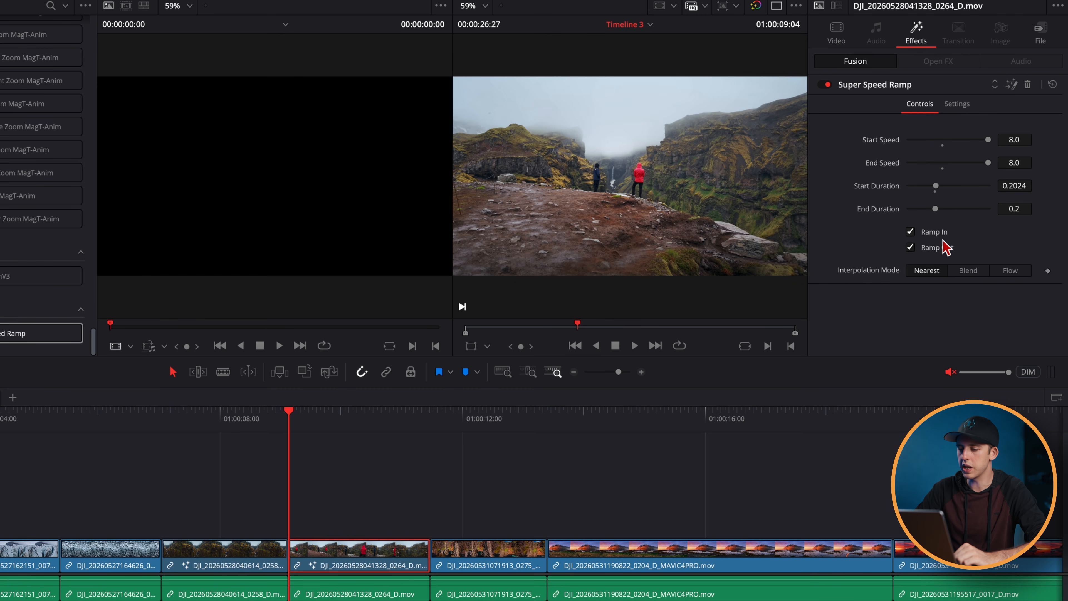
{"action": "key", "text": "space"}
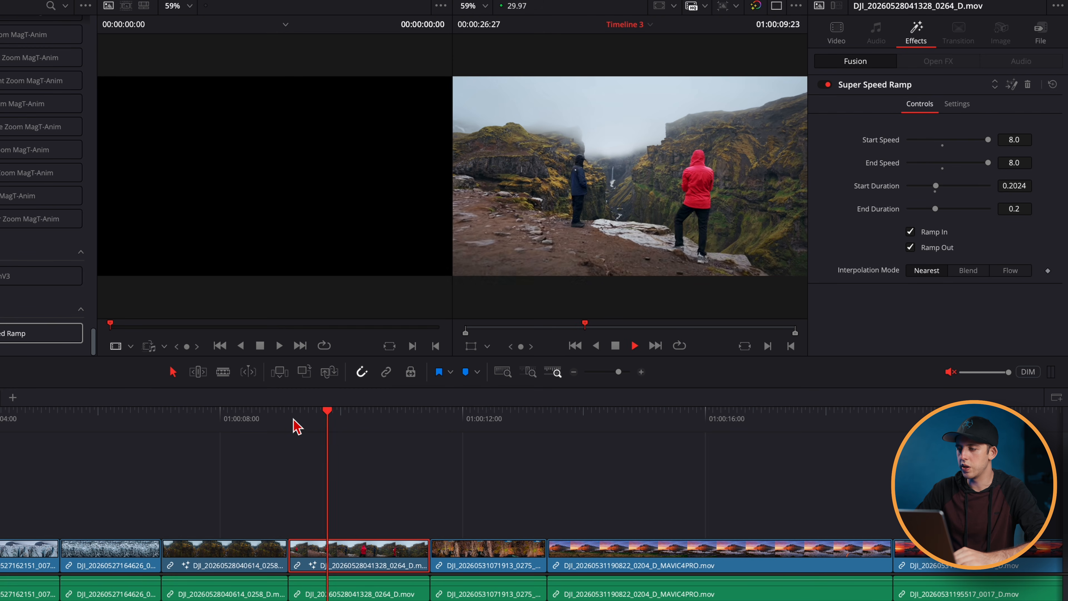
{"action": "key", "text": "space"}
{"action": "left_click", "coordinate": [290, 420]}
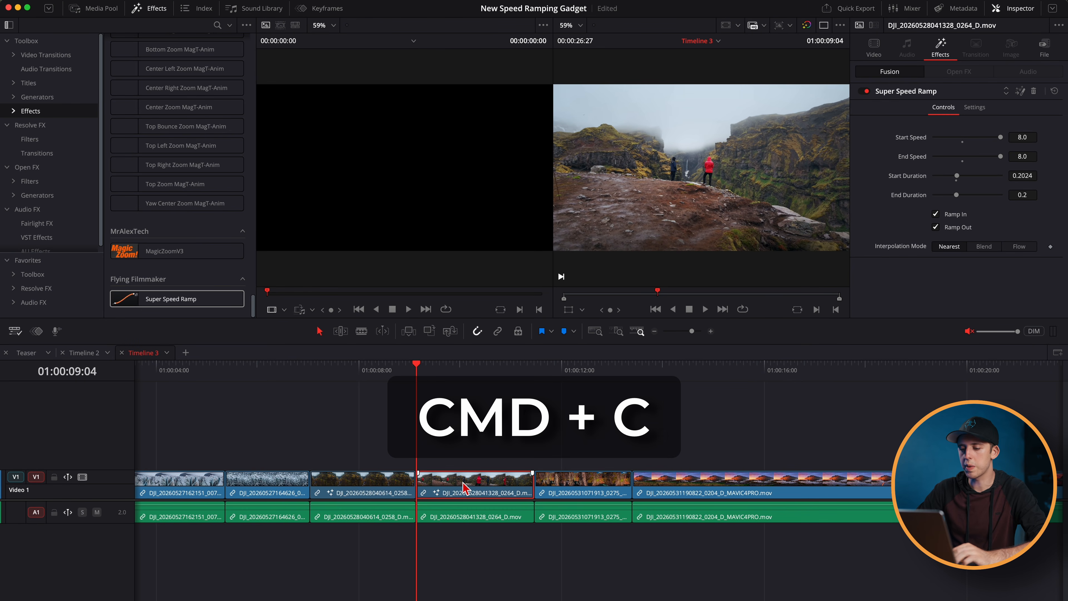
{"action": "left_click", "coordinate": [564, 494]}
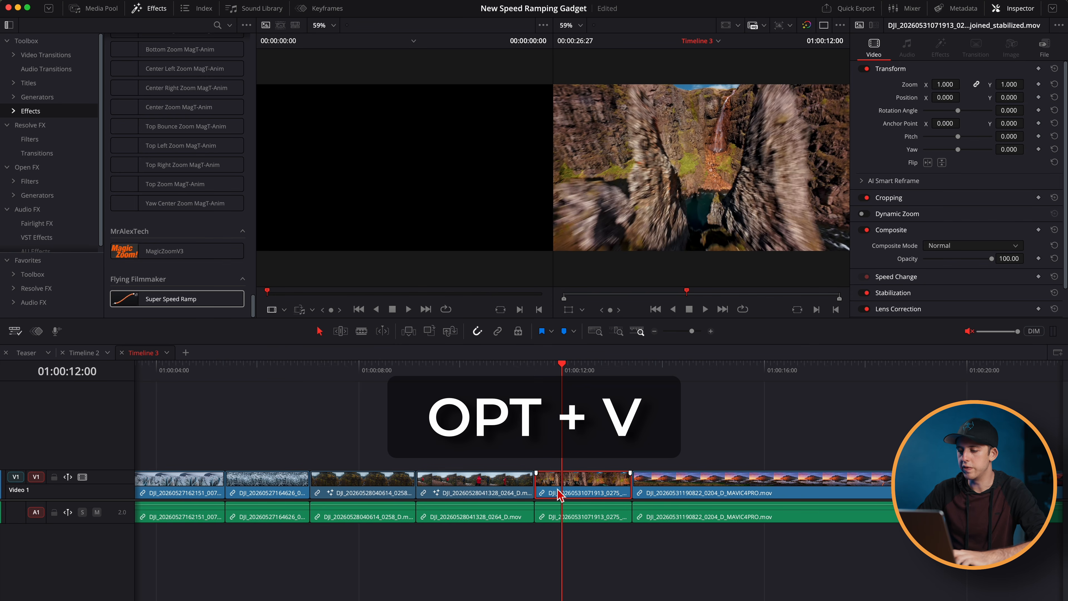
{"action": "key", "text": "alt+v"}
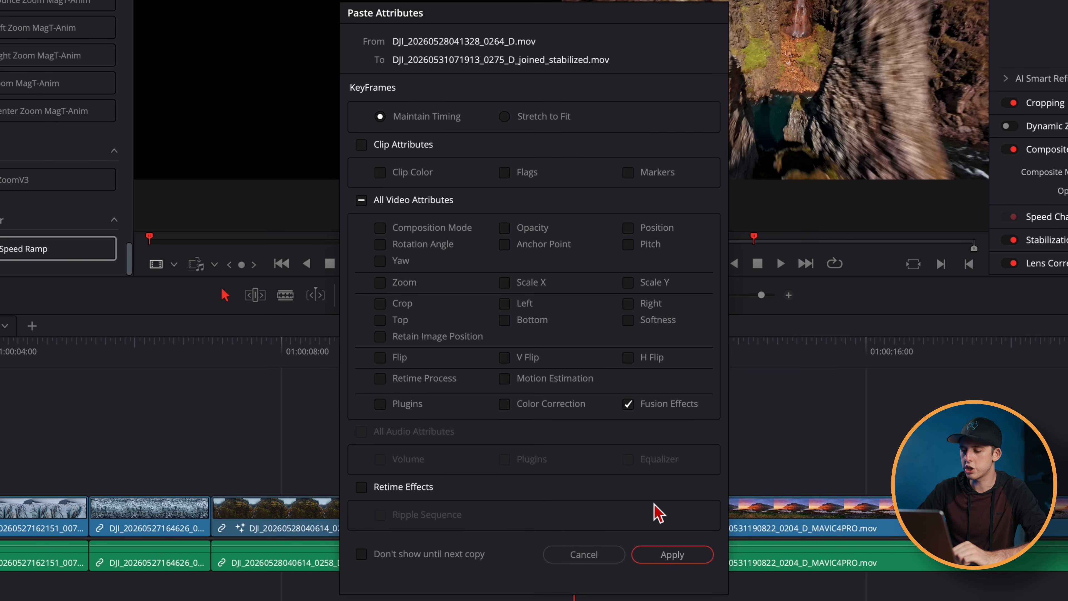
{"action": "left_click", "coordinate": [672, 555]}
{"action": "key", "text": "space"}
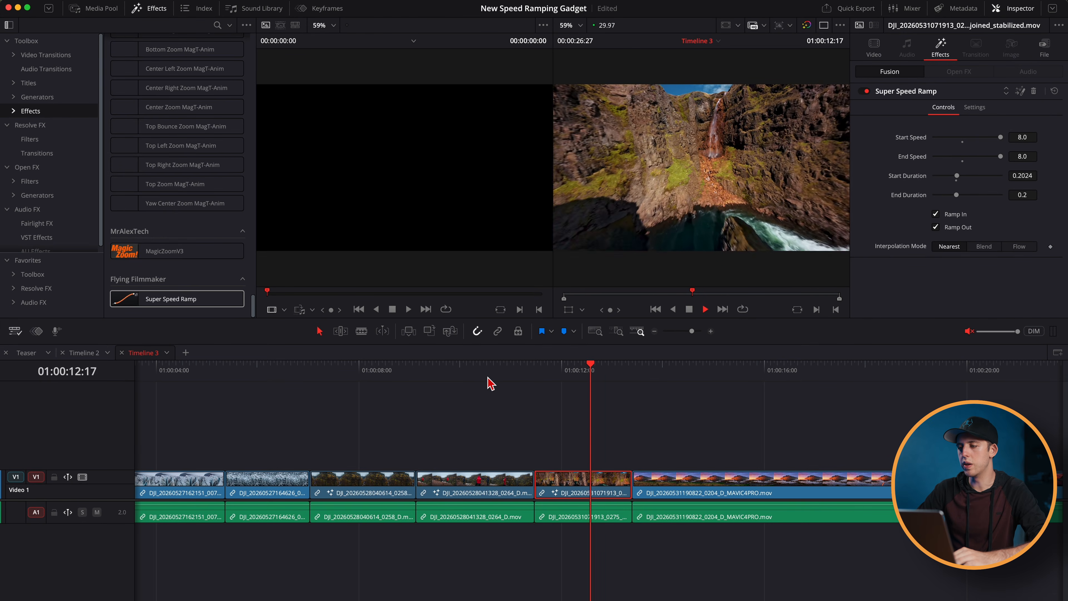
{"action": "key", "text": "space"}
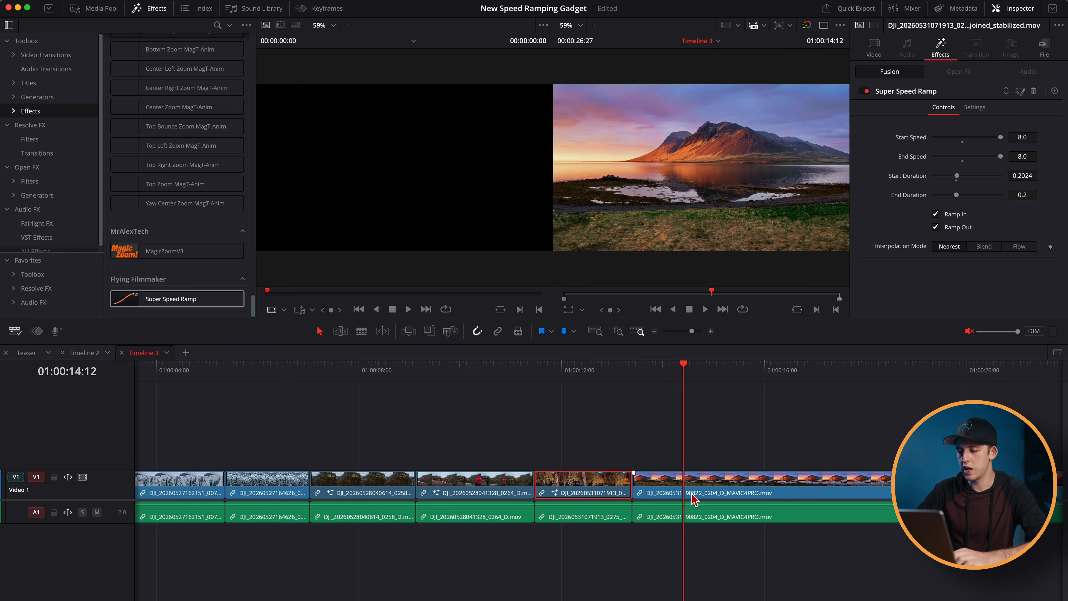
{"action": "left_click", "coordinate": [699, 494]}
{"action": "key", "text": "alt+v"}
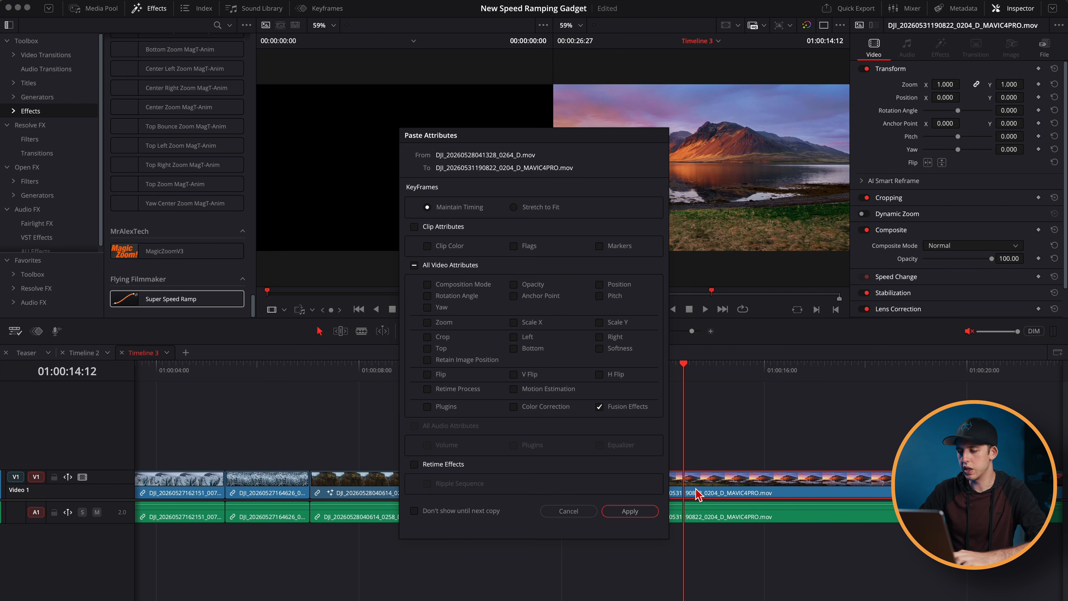
{"action": "key", "text": "Return"}
- Paste the copied Fusion Effects attributes onto the last three clips of the timeline together
{"action": "left_click", "coordinate": [655, 331]}
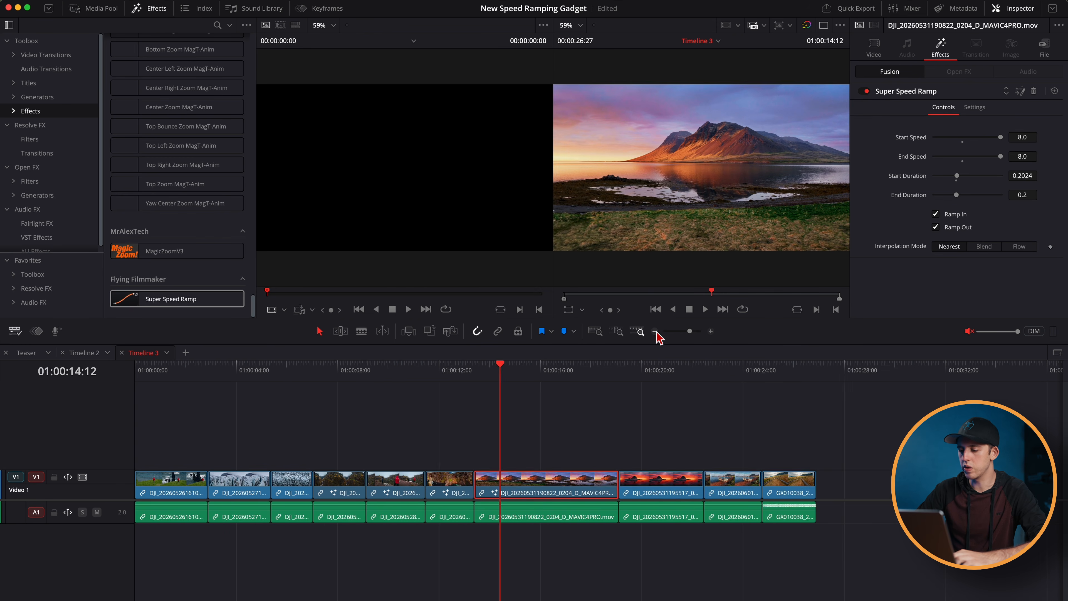
{"action": "left_click_drag", "start_coordinate": [437, 478], "coordinate": [400, 486]}
{"action": "key", "text": "alt+v"}
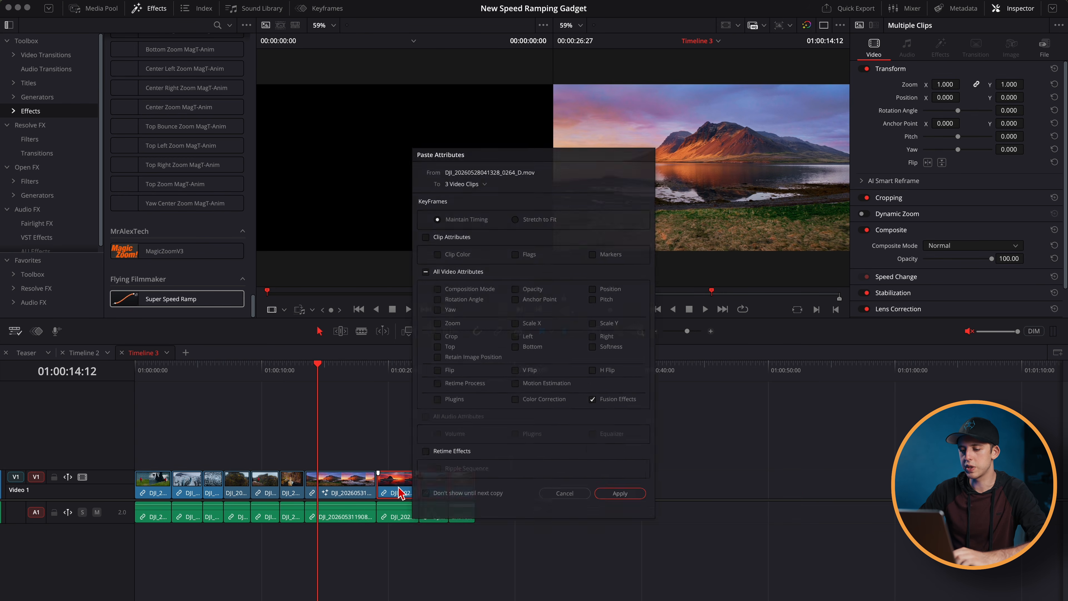
{"action": "key", "text": "Return"}
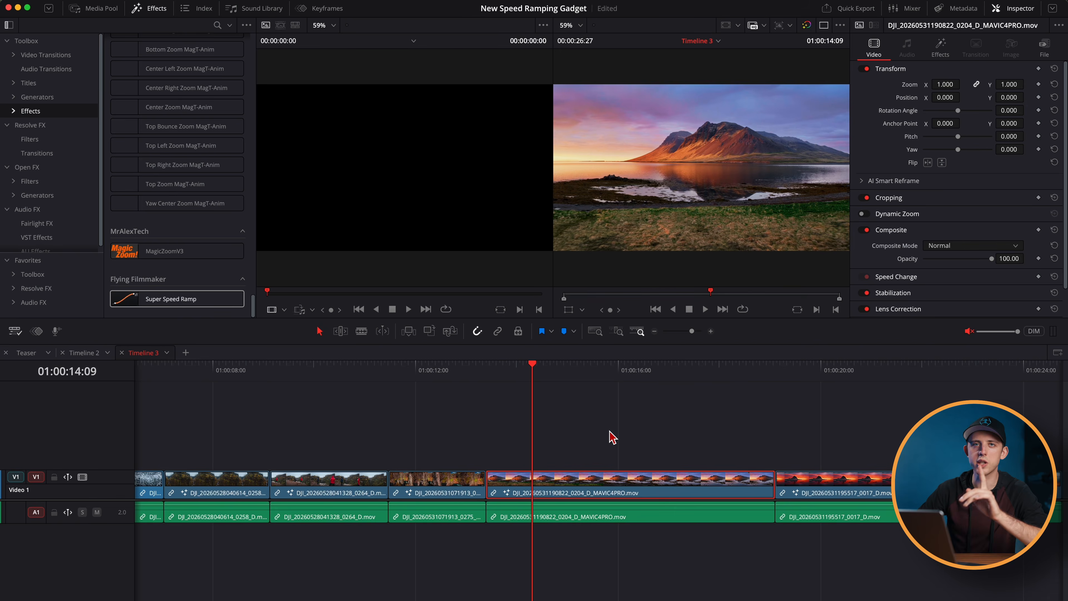
- Place the playhead near the start of the 0204 MAVIC4PRO clip and apply the Super Speed Ramp effect to it
{"action": "left_click_drag", "start_coordinate": [562, 369], "coordinate": [496, 374]}
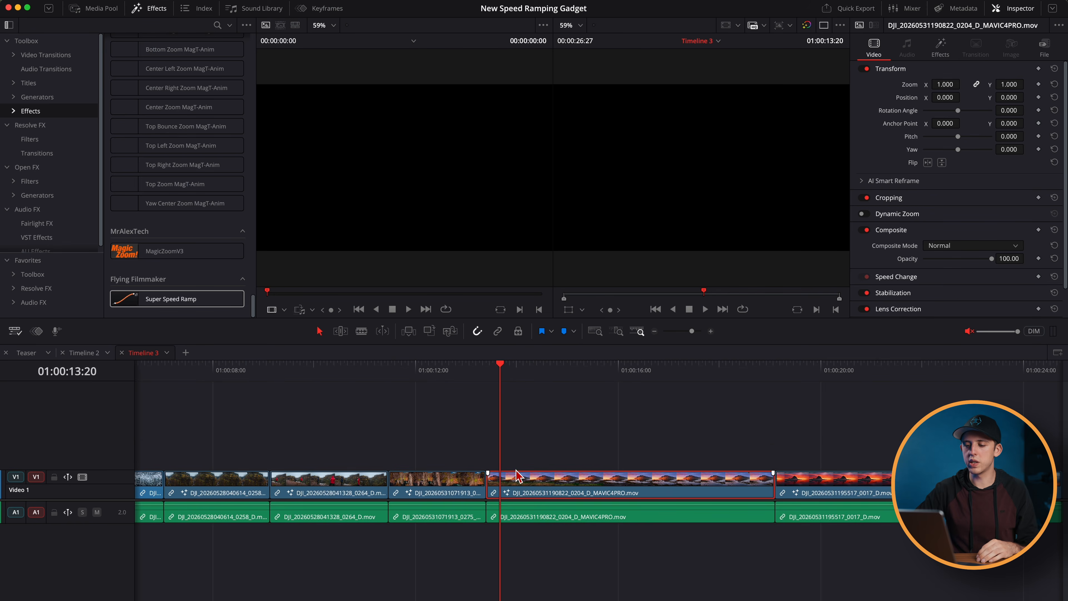
{"action": "left_click_drag", "start_coordinate": [177, 298], "coordinate": [506, 465]}
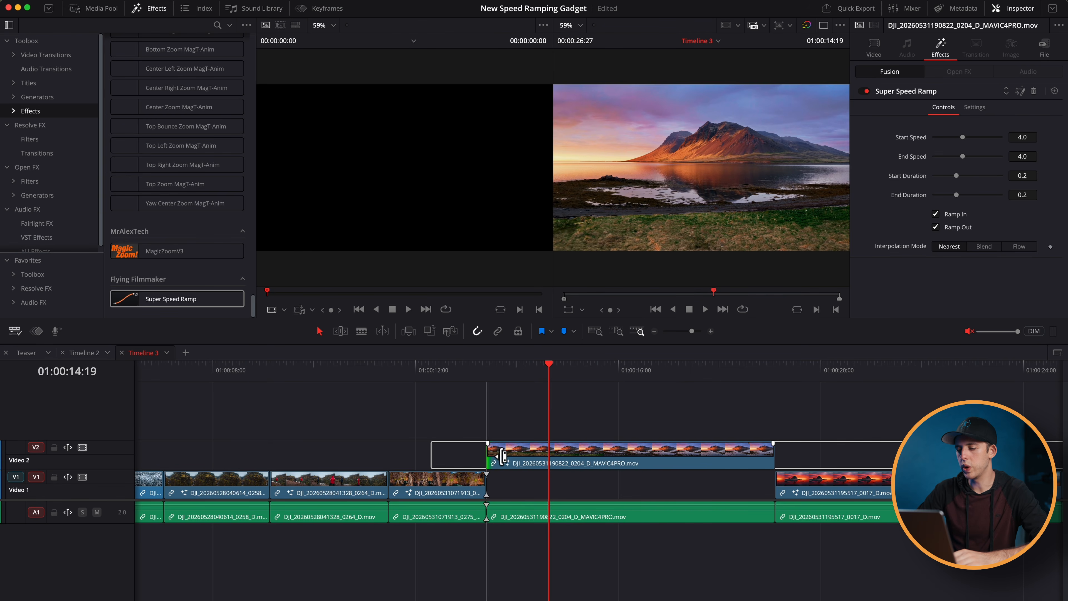
- Trim the start of the 0204 MAVIC4PRO clip on Video 2 to just before 01:00:16:00 and play back the result
{"action": "left_click_drag", "start_coordinate": [502, 456], "coordinate": [624, 456]}
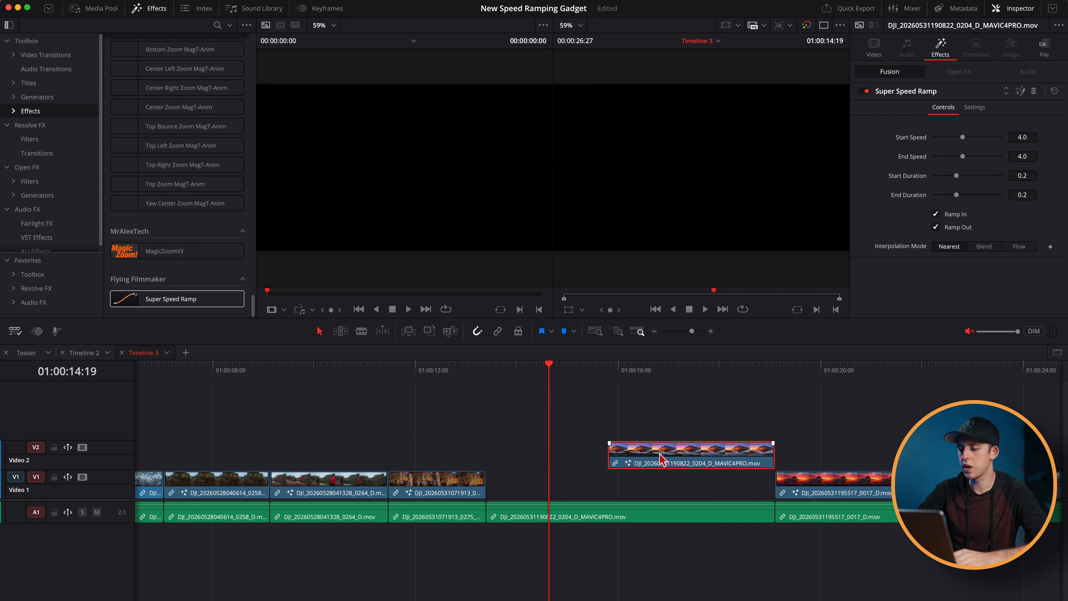
{"action": "left_click", "coordinate": [626, 373]}
{"action": "key", "text": "space"}
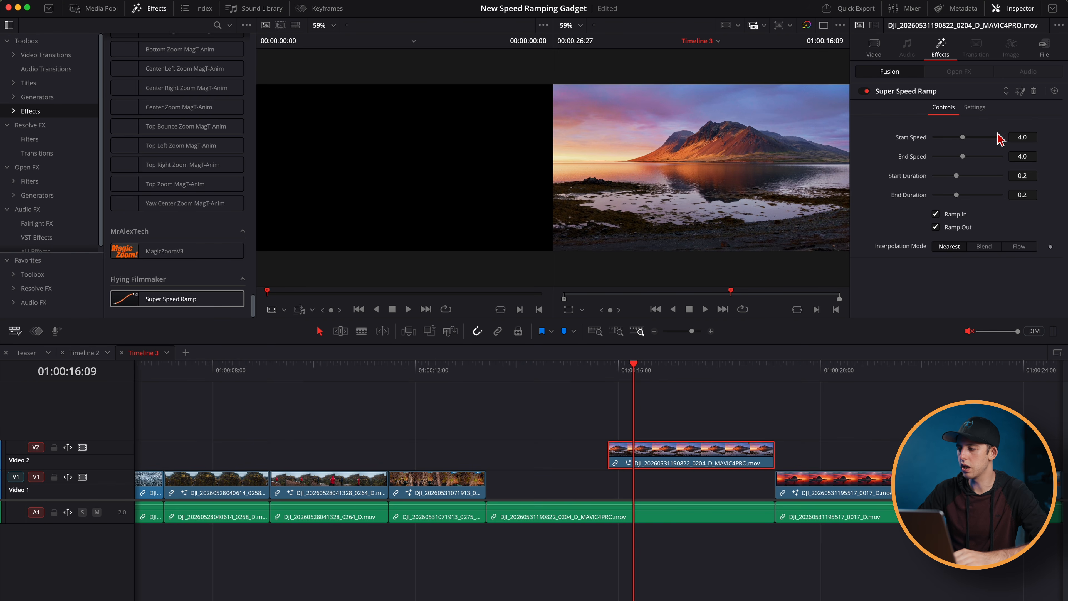
- Delete the Super Speed Ramp effect from the trimmed 0204 MAVIC4PRO clip, reapply it, and play back the clip's start
{"action": "left_click", "coordinate": [1033, 92]}
{"action": "left_click_drag", "start_coordinate": [153, 301], "coordinate": [498, 360]}
{"action": "left_click_drag", "start_coordinate": [627, 447], "coordinate": [627, 448]}
{"action": "left_click", "coordinate": [614, 374]}
{"action": "key", "text": "space"}
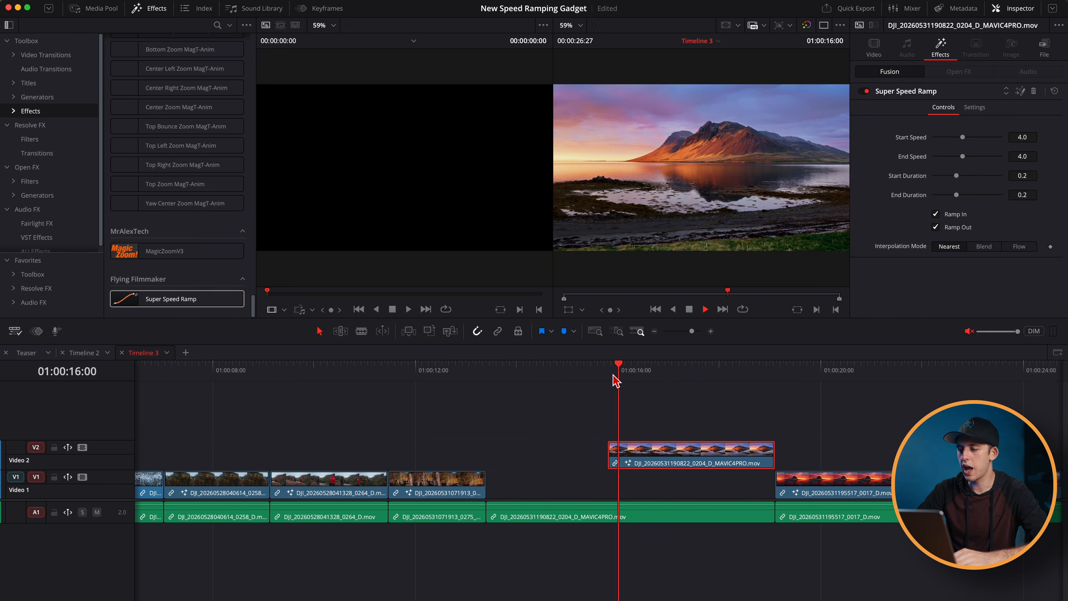
{"action": "left_click", "coordinate": [614, 374]}
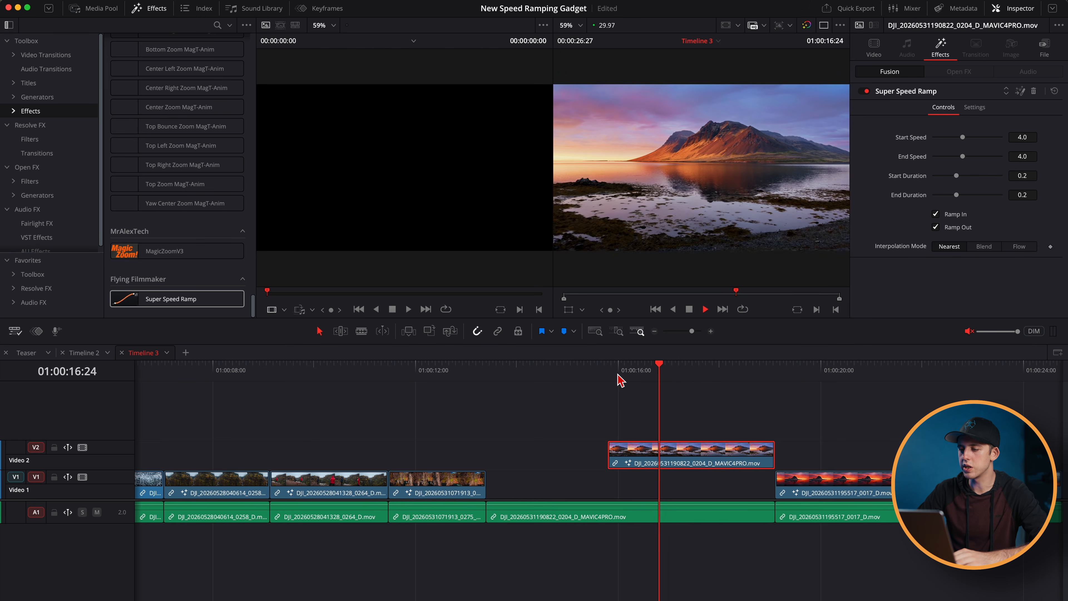
{"action": "left_click", "coordinate": [610, 376]}
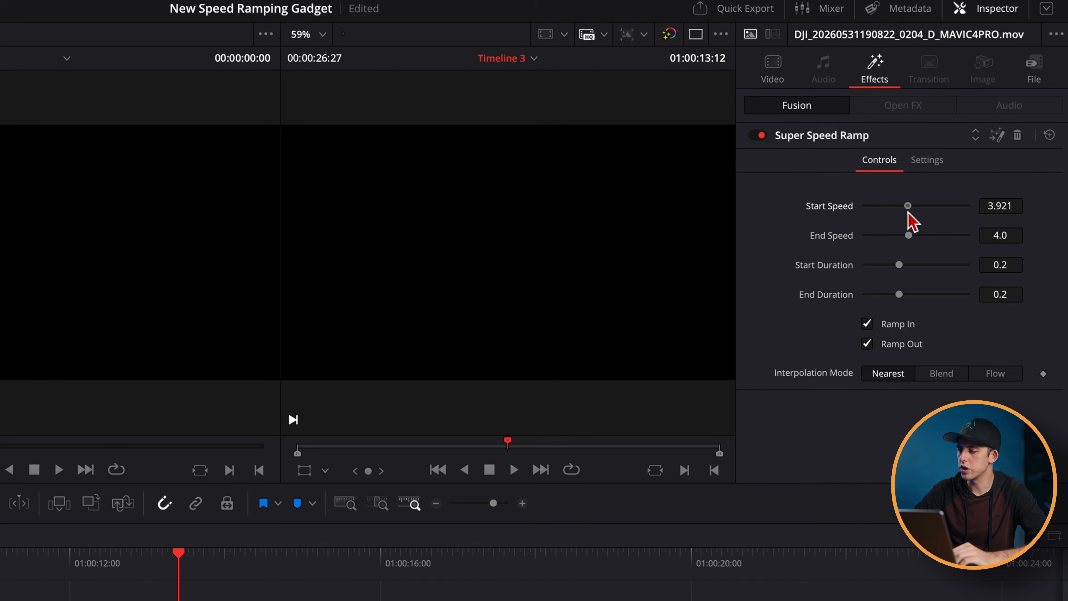
- Set the Start Speed of the 0204 MAVIC4PRO clip's Super Speed Ramp to 2.764 and play back its start
{"action": "left_click_drag", "start_coordinate": [908, 213], "coordinate": [893, 217]}
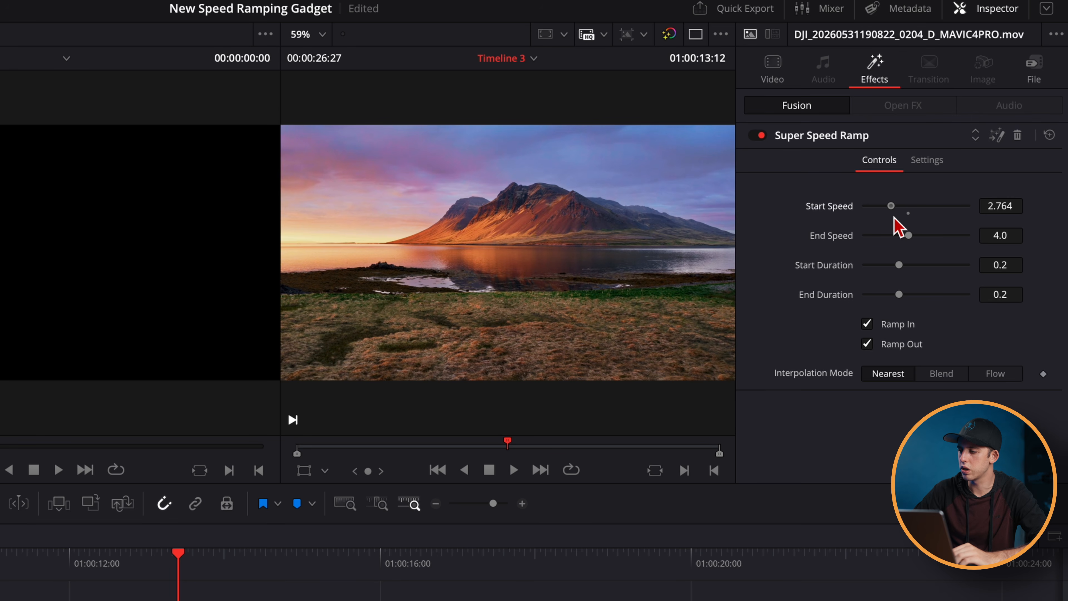
{"action": "key", "text": "space"}
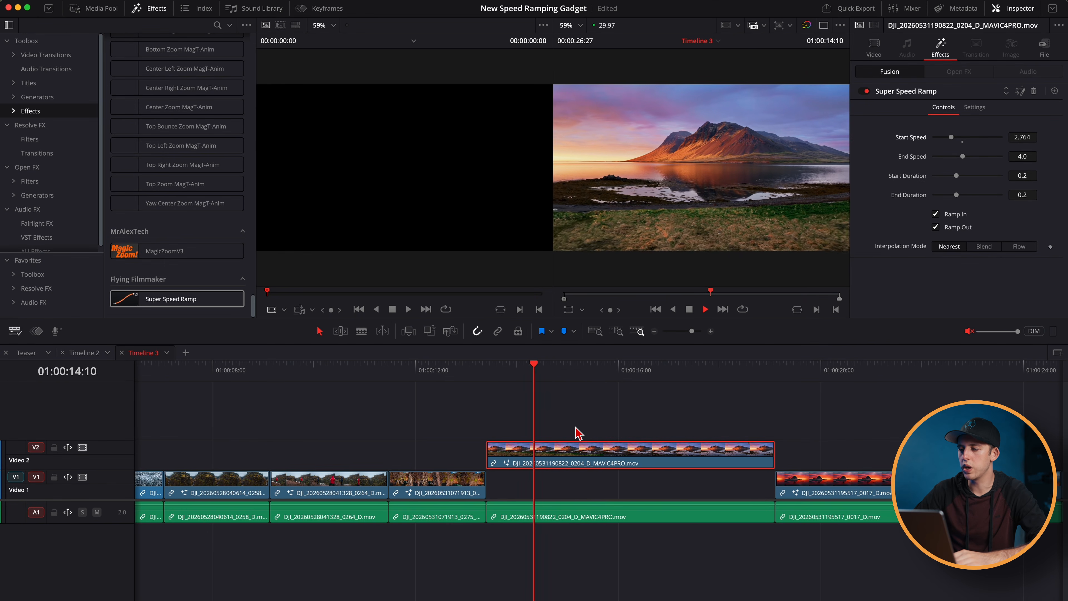
{"action": "left_click", "coordinate": [489, 368]}
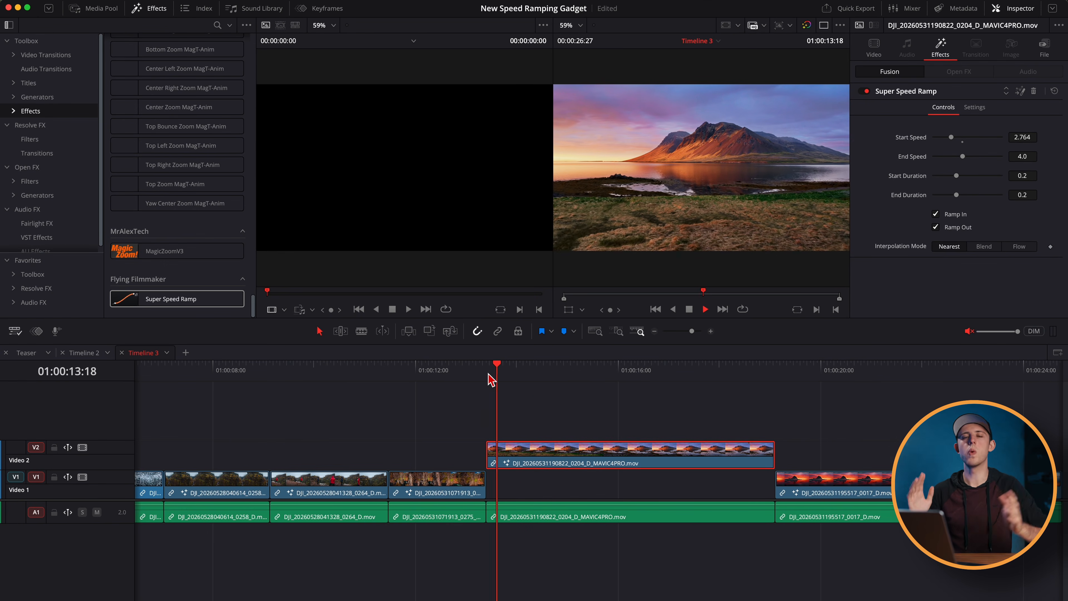
- Try extending the start edge of the 0204 MAVIC4PRO clip on Video 2 earlier by about 01:02
{"action": "key", "text": "space"}
{"action": "left_click_drag", "start_coordinate": [491, 460], "coordinate": [500, 460]}
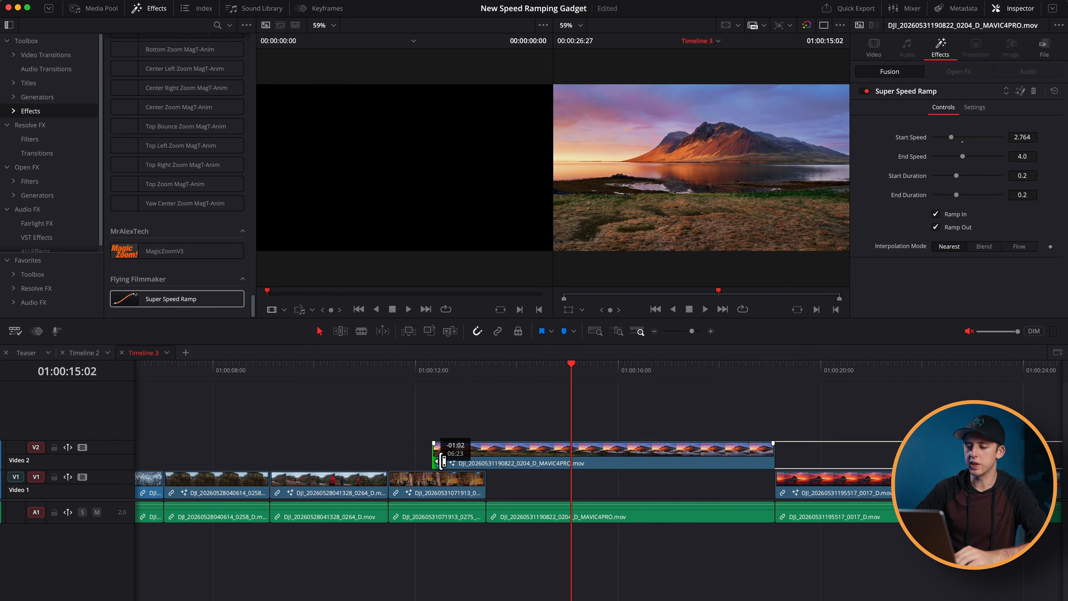
{"action": "left_click_drag", "start_coordinate": [491, 460], "coordinate": [496, 461]}
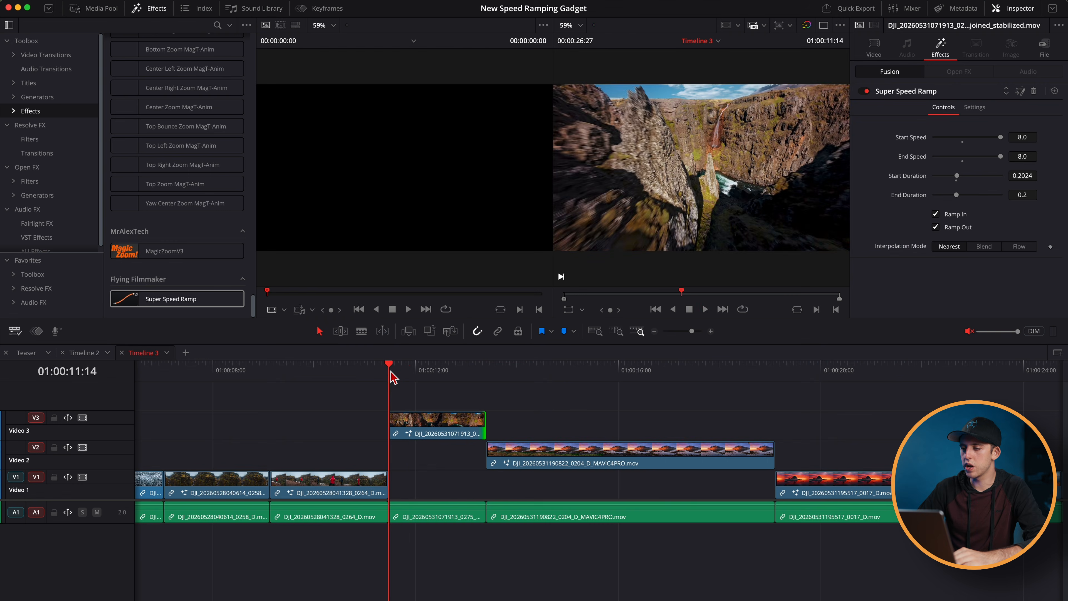
- Shorten the end of the 0275 stabilized clip on Video 3 by about half a second and play it back
{"action": "key", "text": "space"}
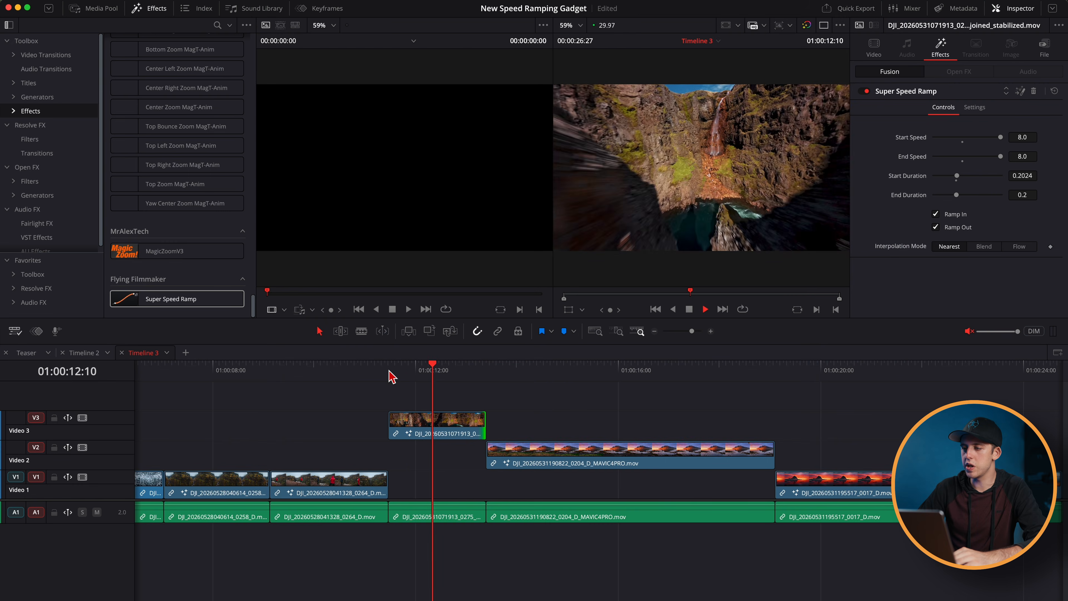
{"action": "key", "text": "space"}
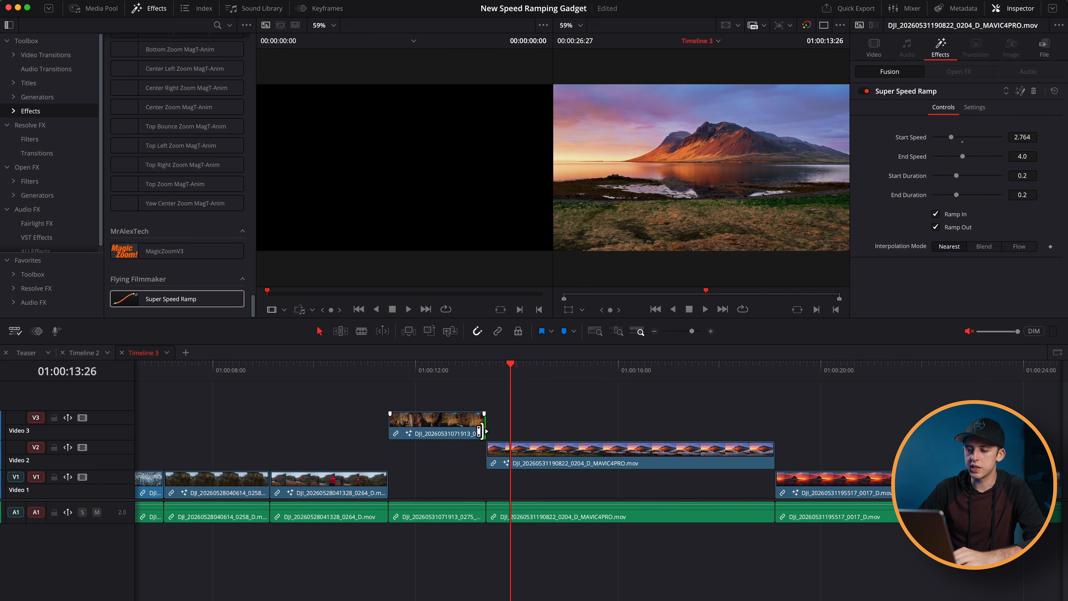
{"action": "left_click_drag", "start_coordinate": [475, 430], "coordinate": [446, 425]}
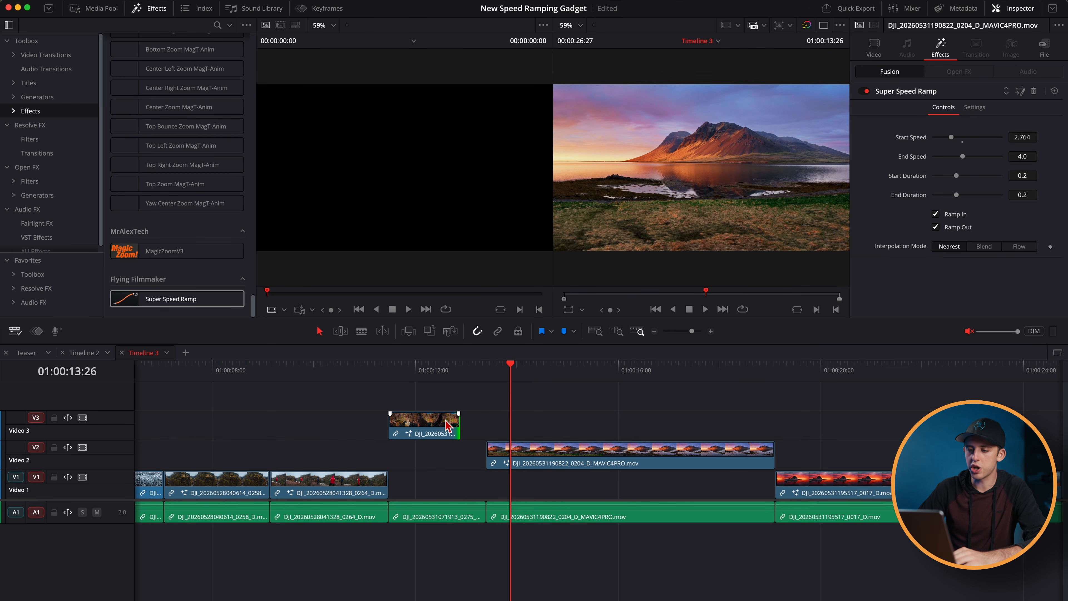
{"action": "left_click", "coordinate": [390, 371]}
{"action": "key", "text": "space"}
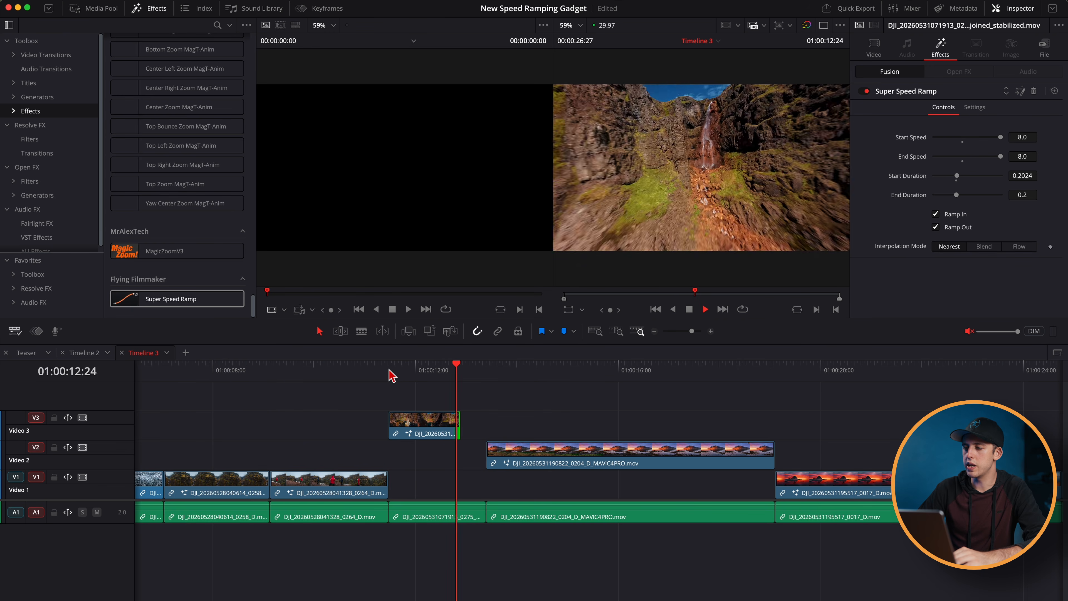
{"action": "left_click", "coordinate": [391, 372]}
{"action": "key", "text": "space"}
- Extend the end of the 0275 stabilized clip on Video 3 to about 01:00:15:00 and play it back
{"action": "key", "text": "space"}
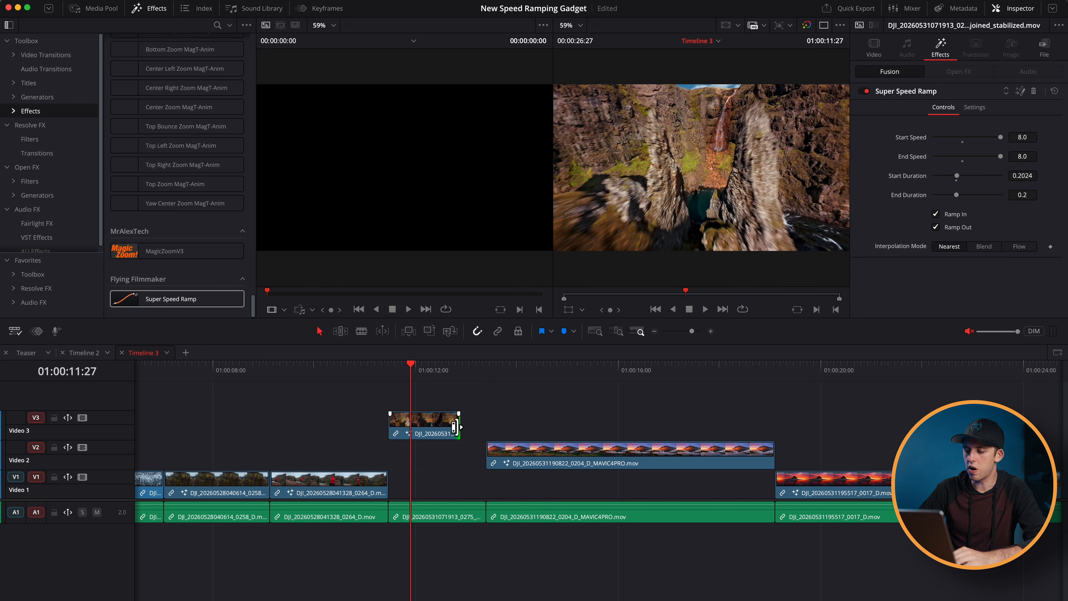
{"action": "key", "text": "space"}
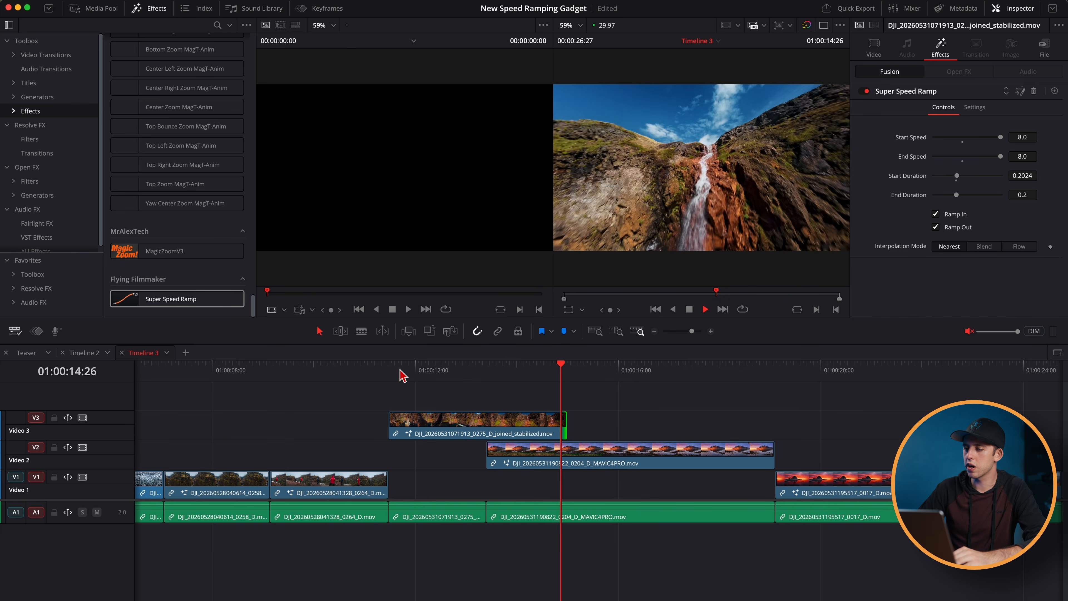
{"action": "key", "text": "space"}
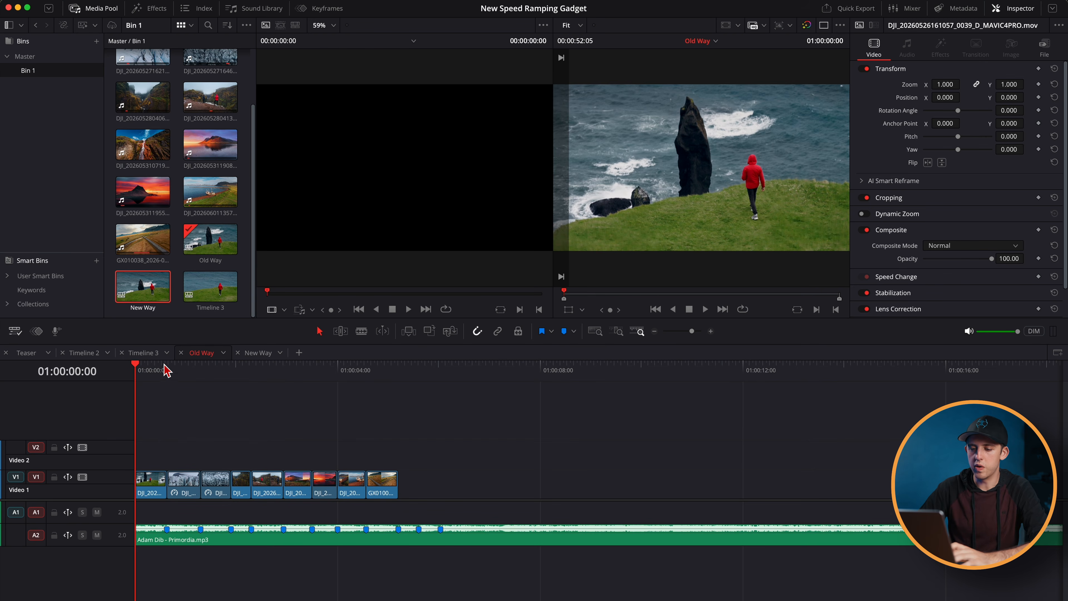
- Play back the Old Way timeline from near its start and place the playhead at the start of its 0204 MAVIC4PRO clip
{"action": "left_click", "coordinate": [156, 373]}
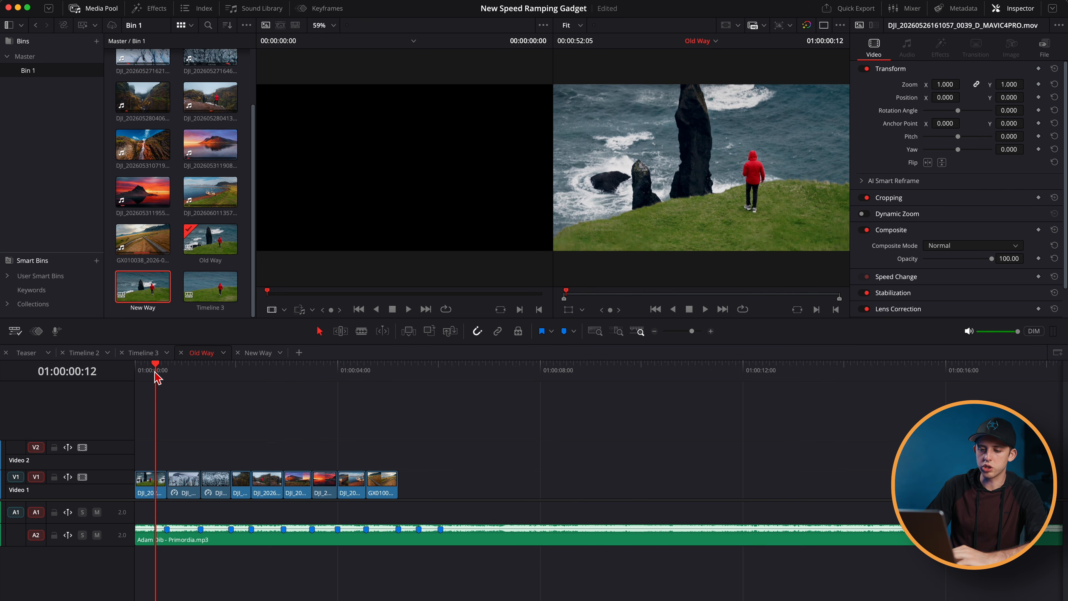
{"action": "key", "text": "XF86AudioRaiseVolume"}
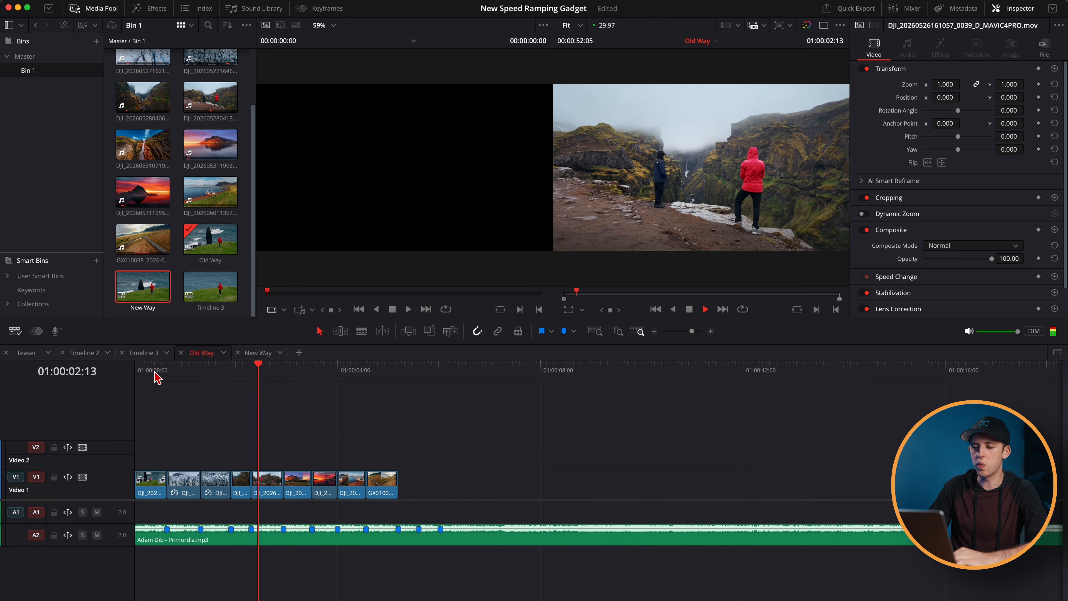
{"action": "key", "text": "space"}
{"action": "left_click_drag", "start_coordinate": [155, 372], "coordinate": [72, 378]}
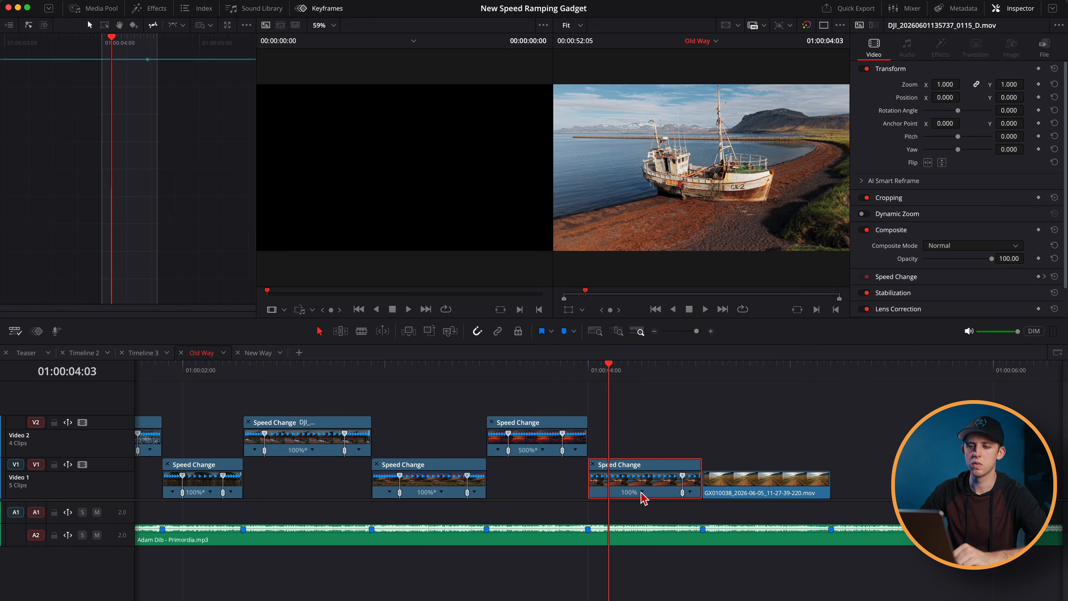
{"action": "left_click", "coordinate": [550, 370]}
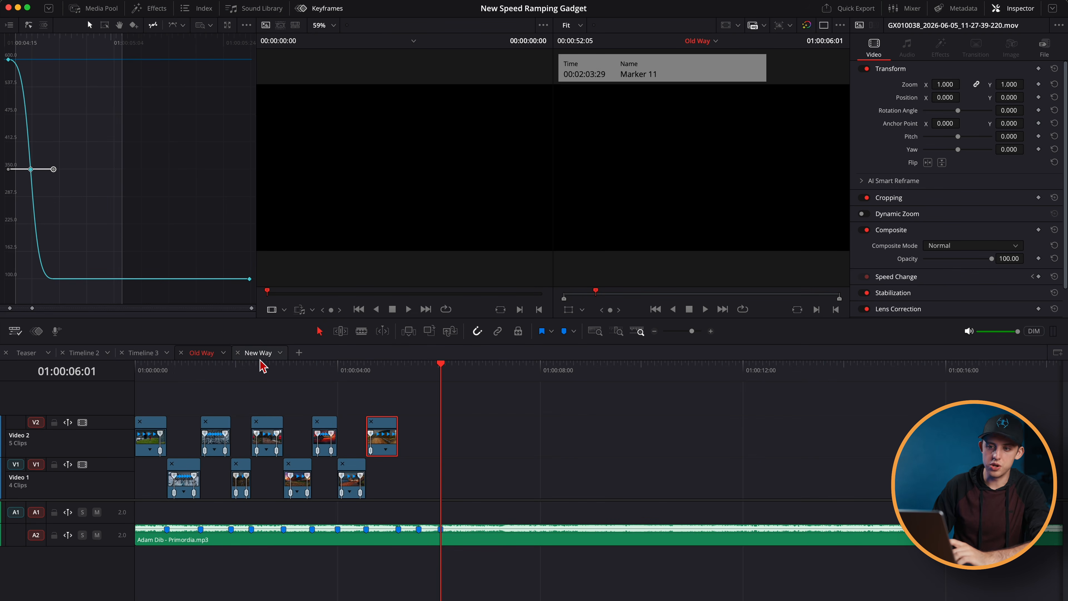
- In the New Way timeline, apply Super Speed Ramp to the 0070 MAVIC4PRO clip with Start Duration 0.2909 and End Duration 0.298
{"action": "left_click", "coordinate": [258, 358]}
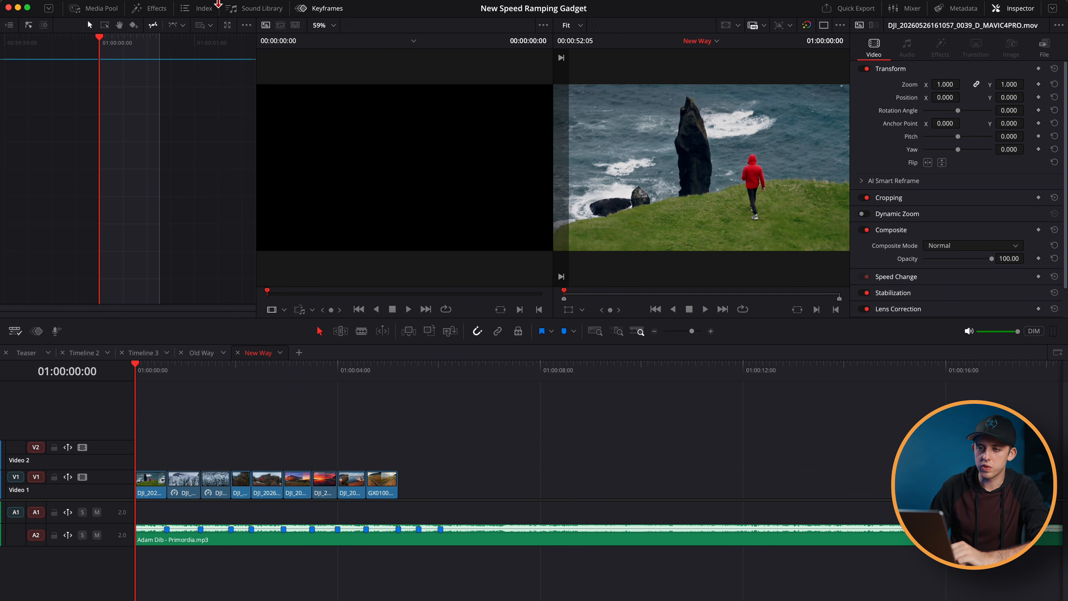
{"action": "left_click", "coordinate": [152, 9]}
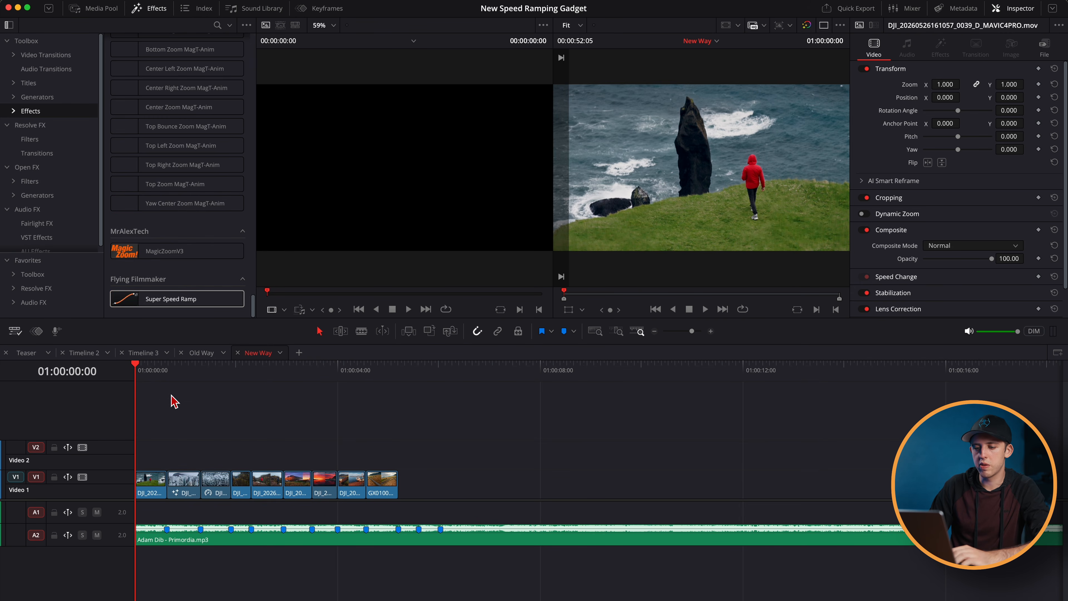
{"action": "key", "text": "space"}
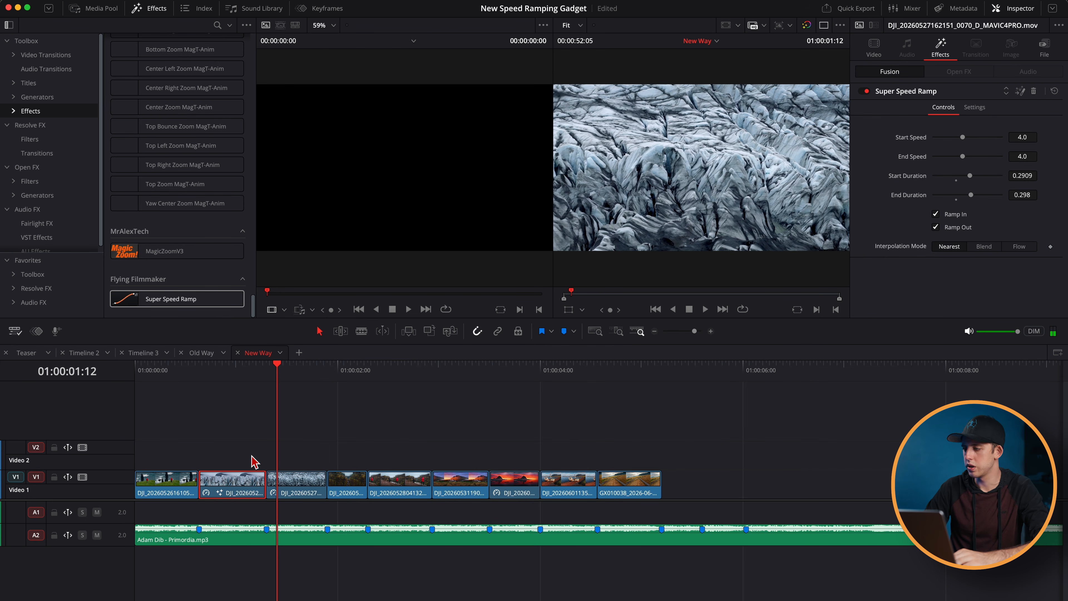
- Paste the 0070 clip's Super Speed Ramp attributes onto all the other video clips of the New Way timeline
{"action": "left_click", "coordinate": [178, 484]}
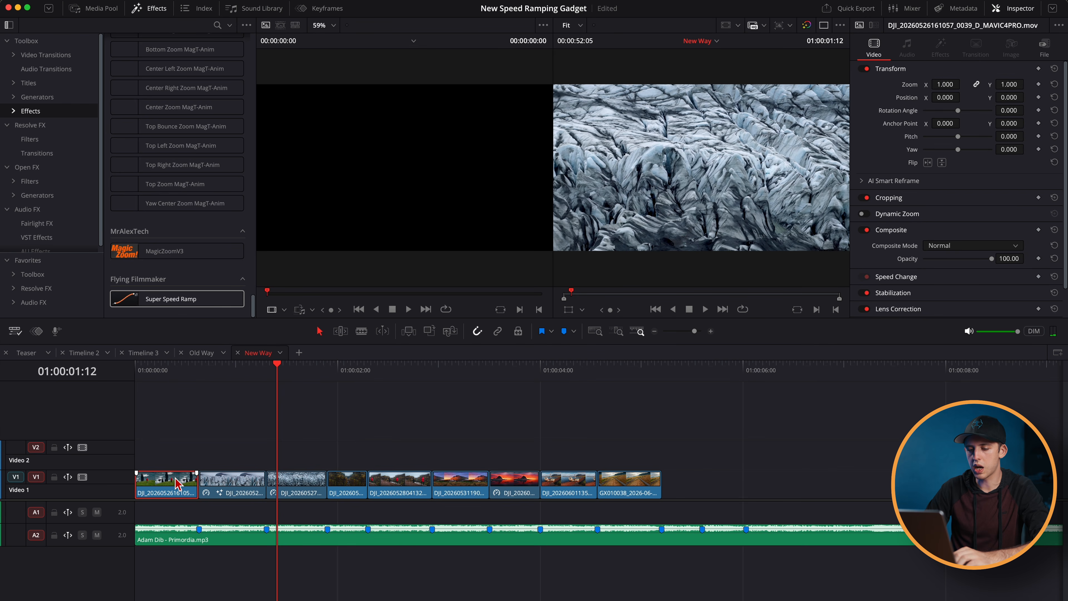
{"action": "key", "text": "alt+v"}
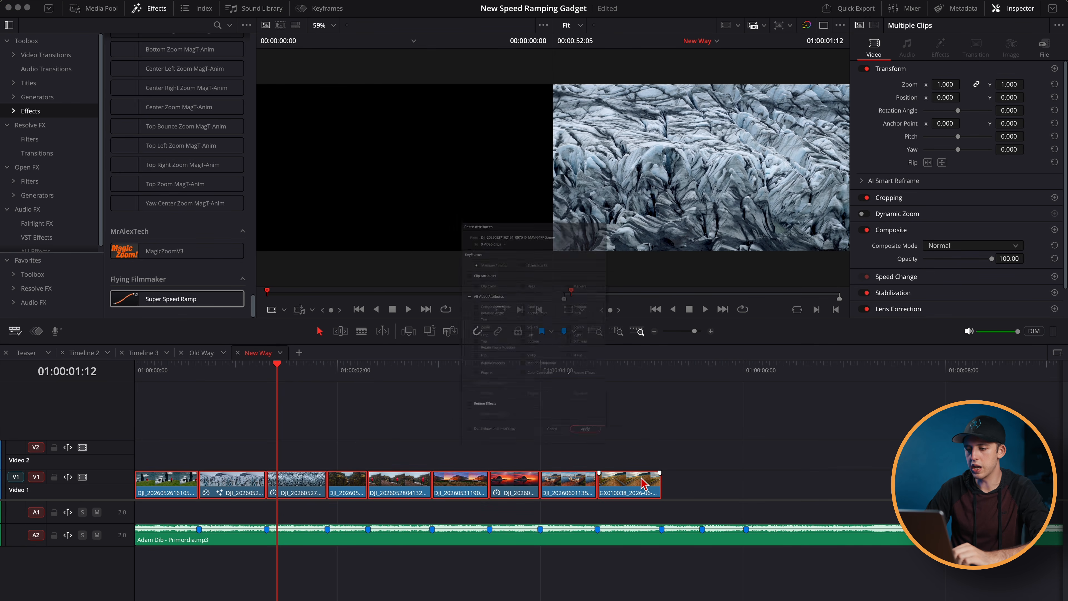
{"action": "left_click", "coordinate": [633, 516]}
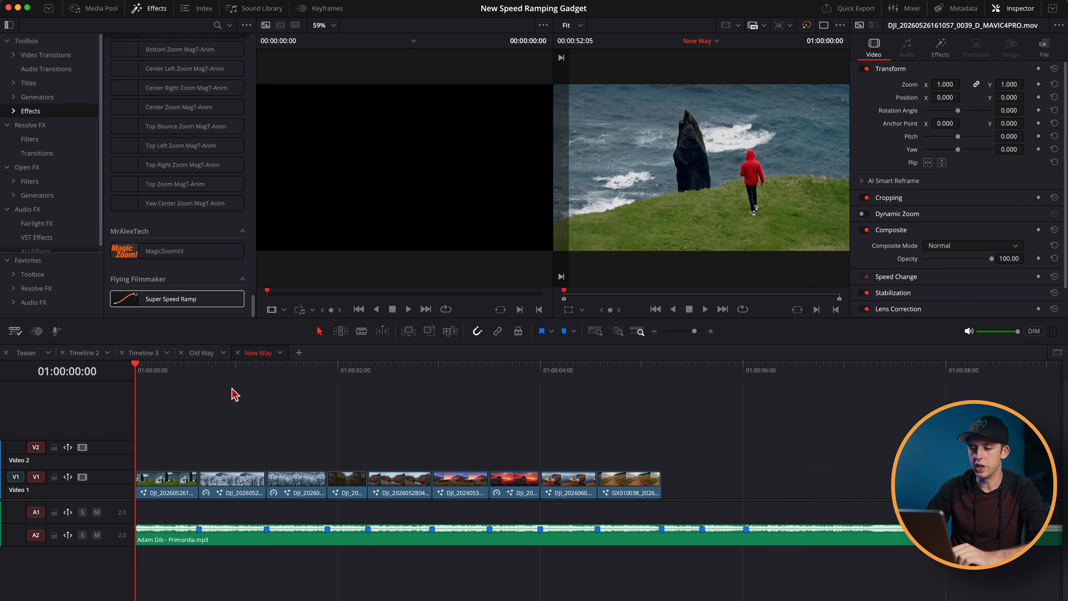
- Turn off Ramp In on the first clip and Ramp Out on the last clip, and play back the New Way timeline
{"action": "left_click", "coordinate": [940, 48]}
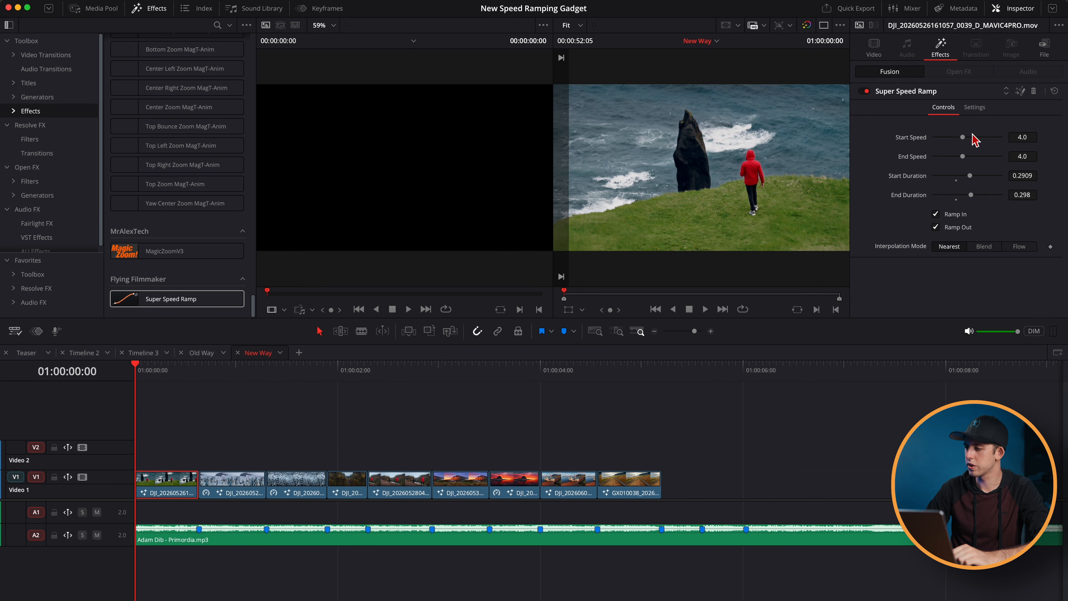
{"action": "left_click", "coordinate": [936, 215]}
{"action": "left_click", "coordinate": [625, 372]}
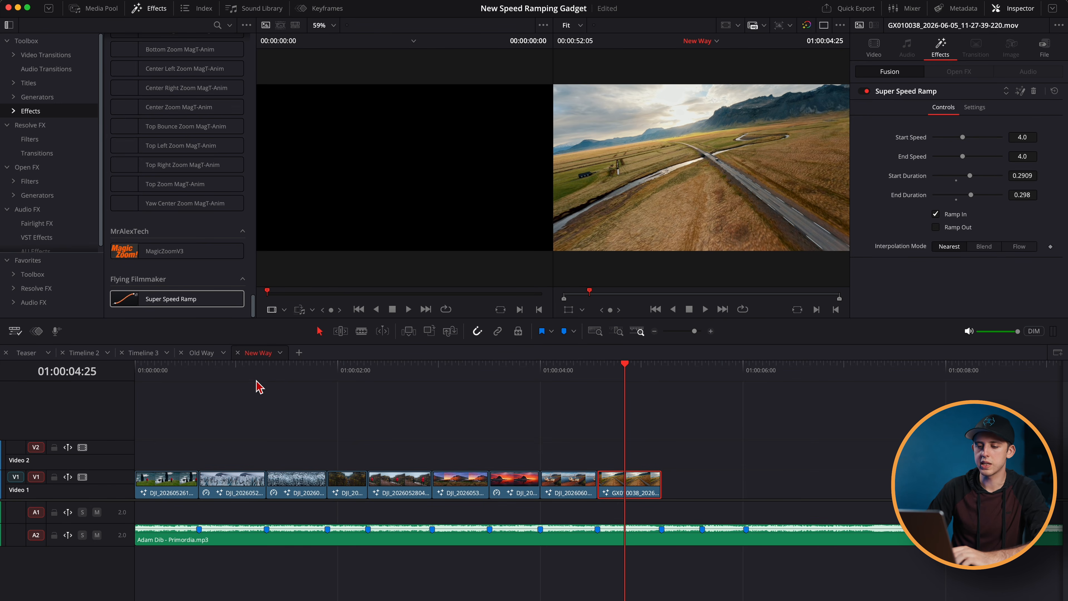
{"action": "key", "text": "Home"}
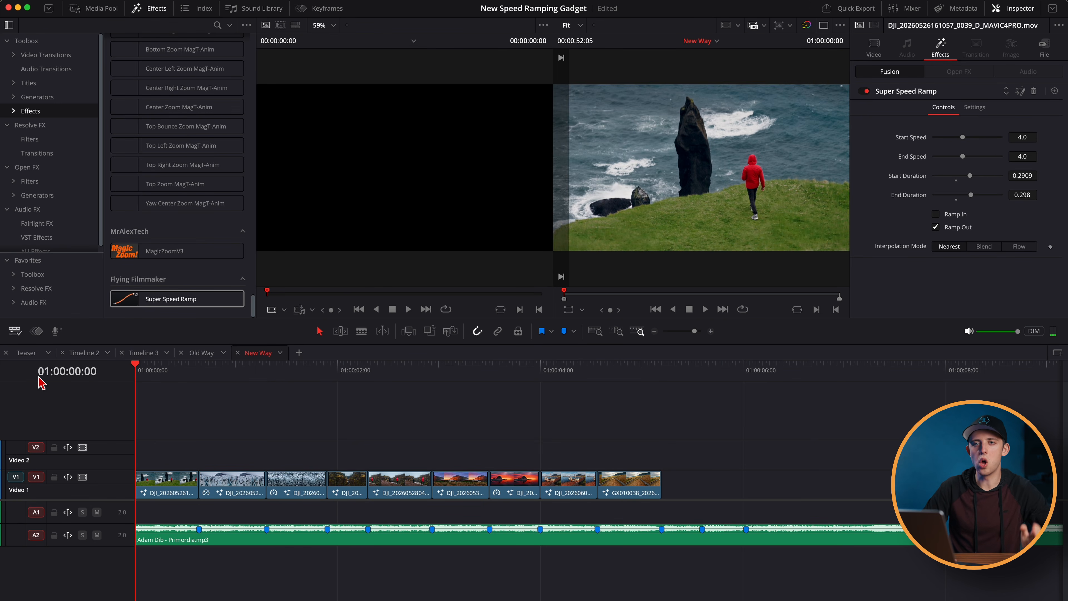
{"action": "key", "text": "space"}
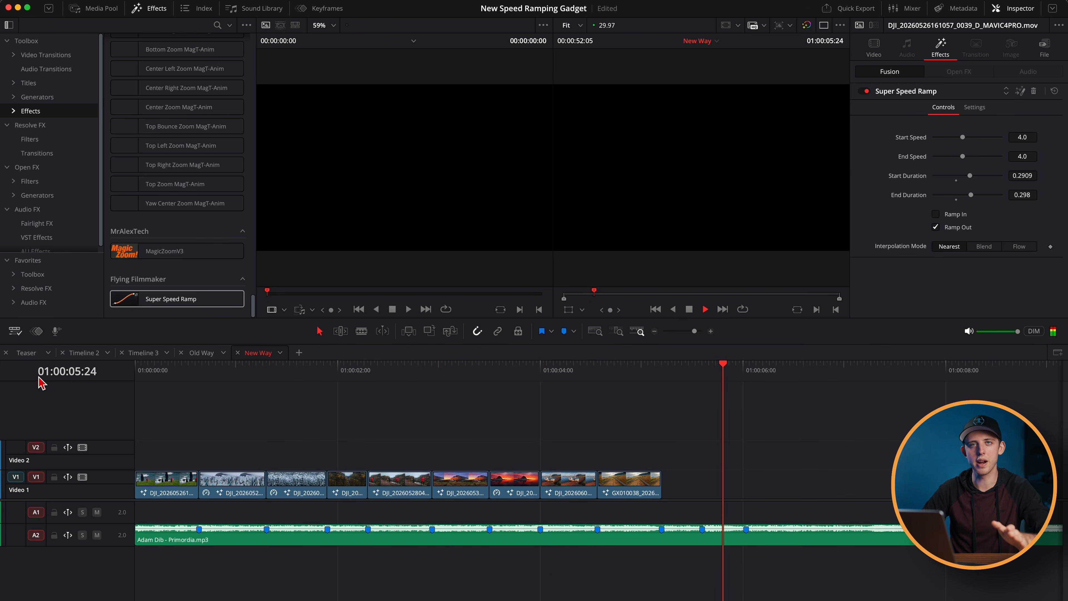
- Set the 0070 clip's Start Duration to 0.4008 and End Duration to 0.4043, and paste its effect settings onto the clips up to the second-to-last one
{"action": "left_click", "coordinate": [231, 488]}
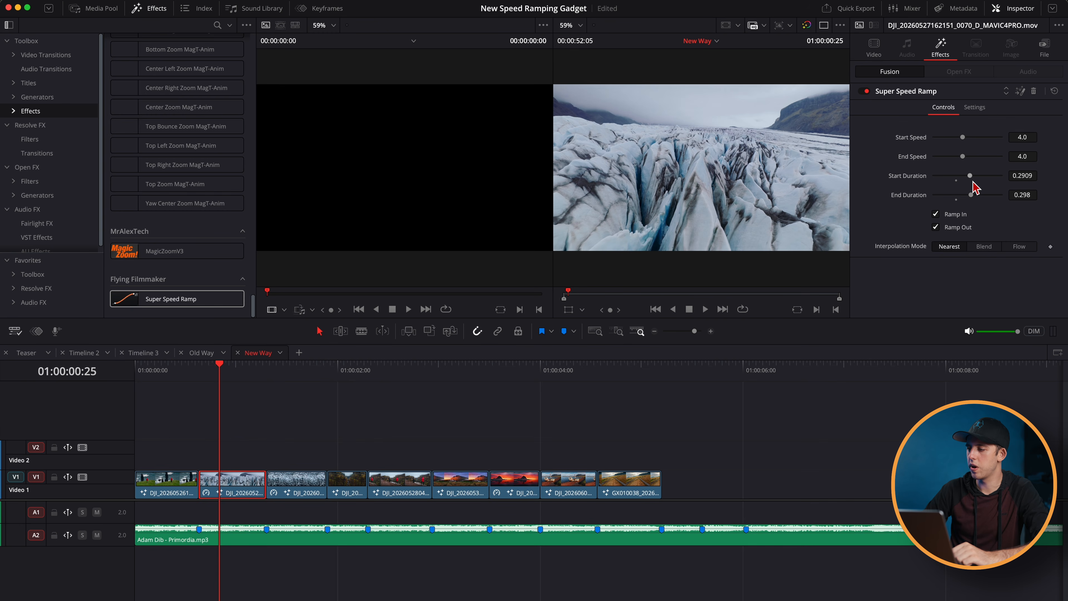
{"action": "left_click_drag", "start_coordinate": [1025, 177], "coordinate": [995, 177]}
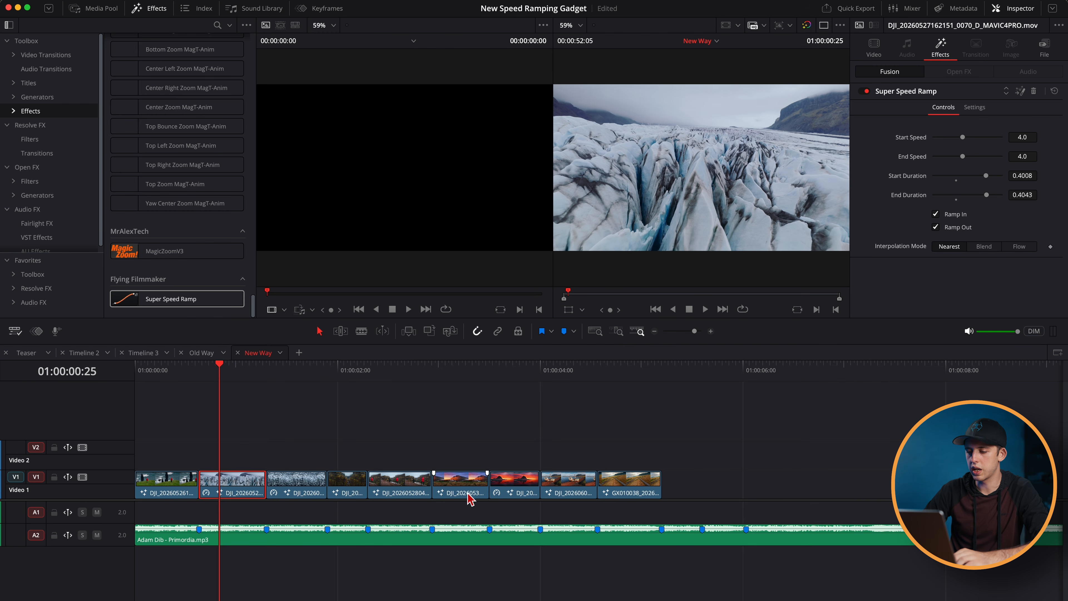
{"action": "left_click", "coordinate": [581, 490], "text": "shift"}
{"action": "key", "text": "alt+v"}
{"action": "key", "text": "Return"}
{"action": "left_click", "coordinate": [166, 370]}
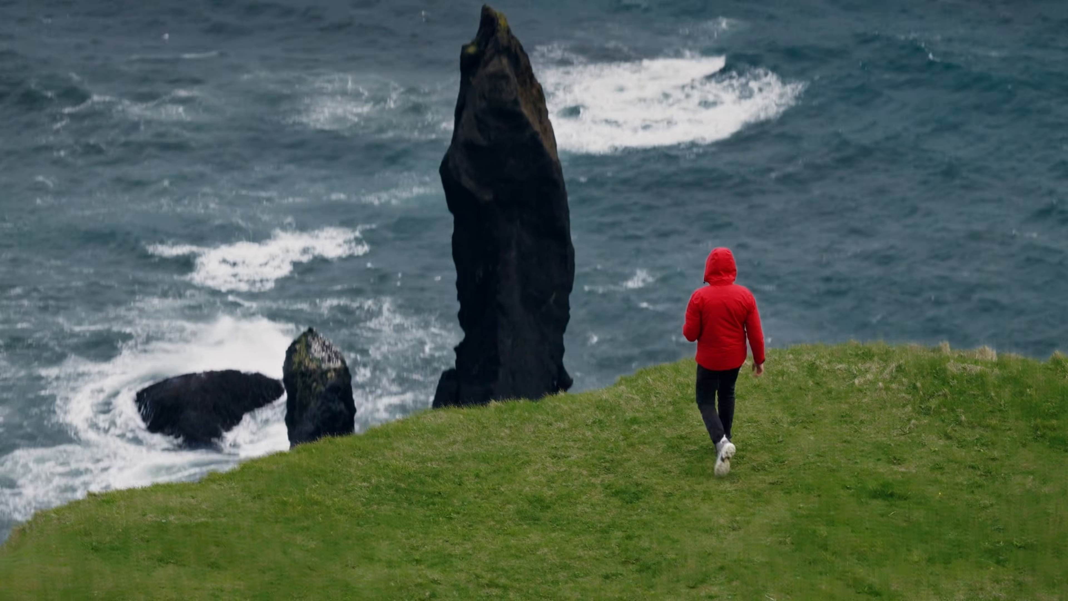